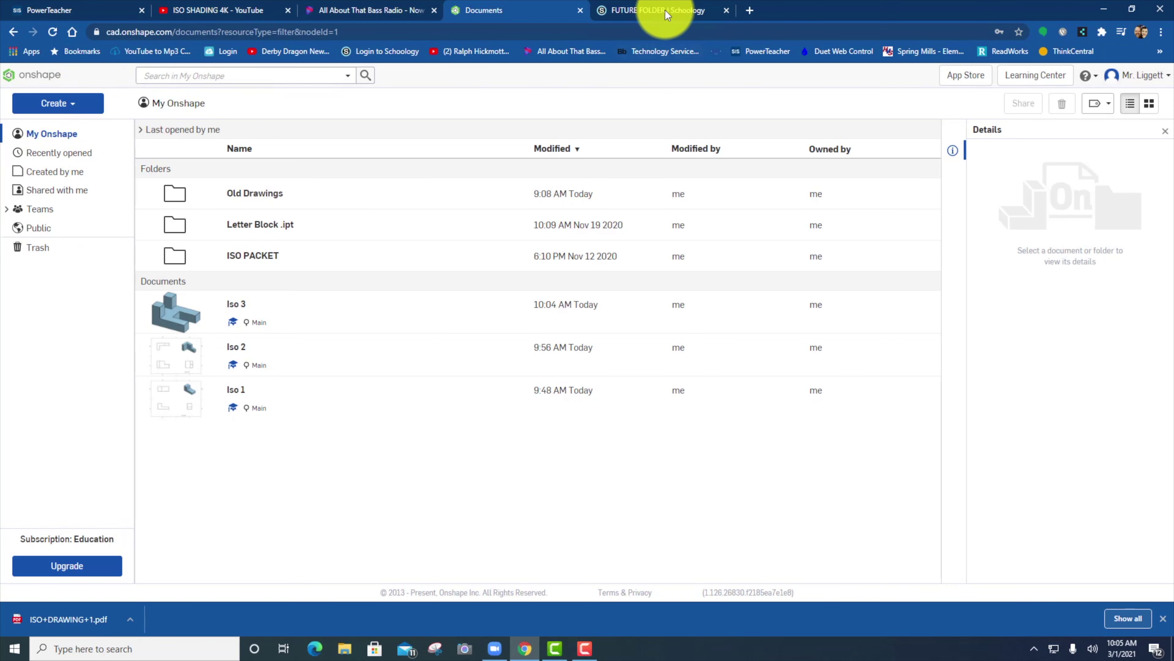
- Switch to Schoology, open ISO DRAWING 4.pdf in the full document viewer and fit the whole sheet to the window height
{"action": "left_click", "coordinate": [654, 12]}
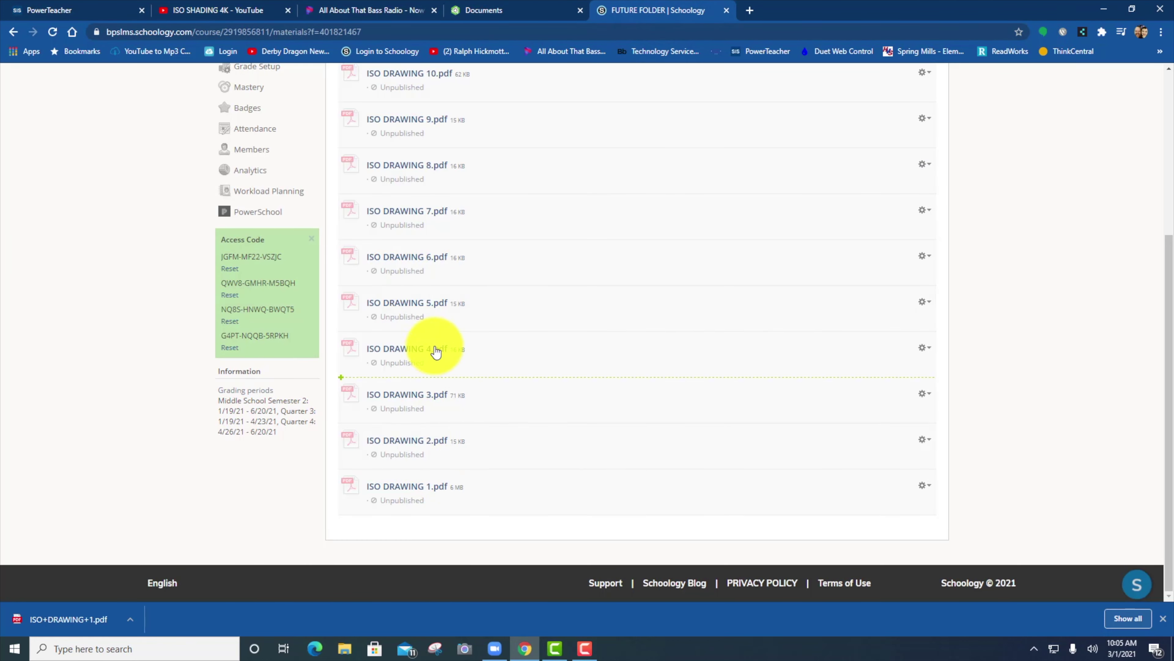
{"action": "left_click", "coordinate": [418, 354]}
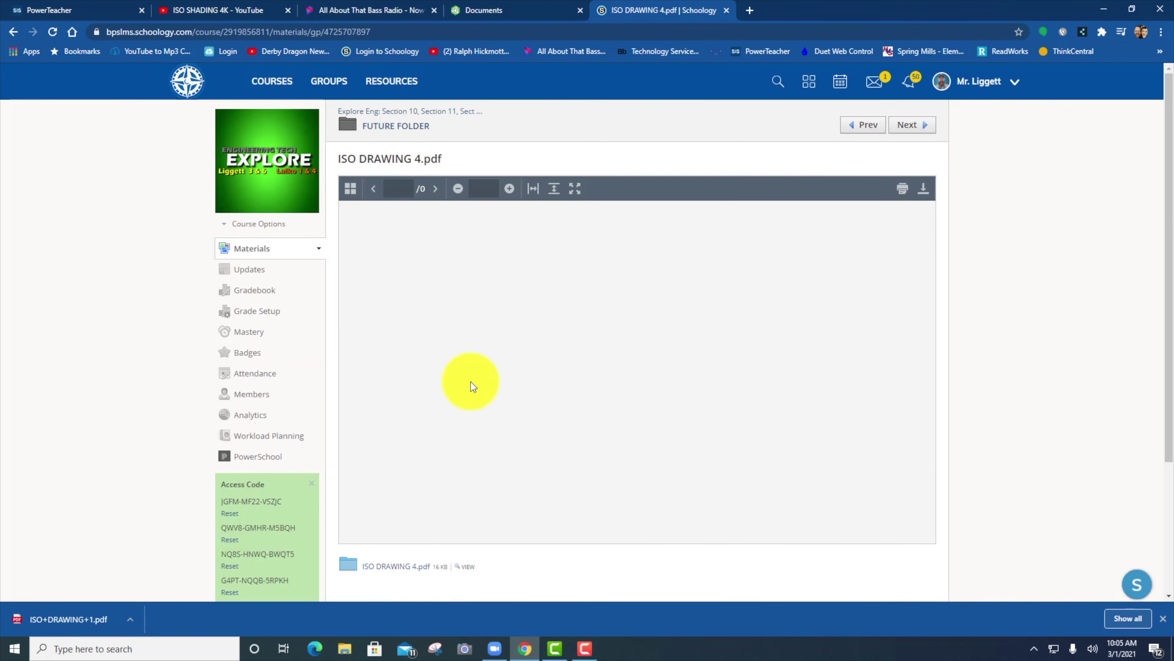
{"action": "left_click", "coordinate": [470, 568]}
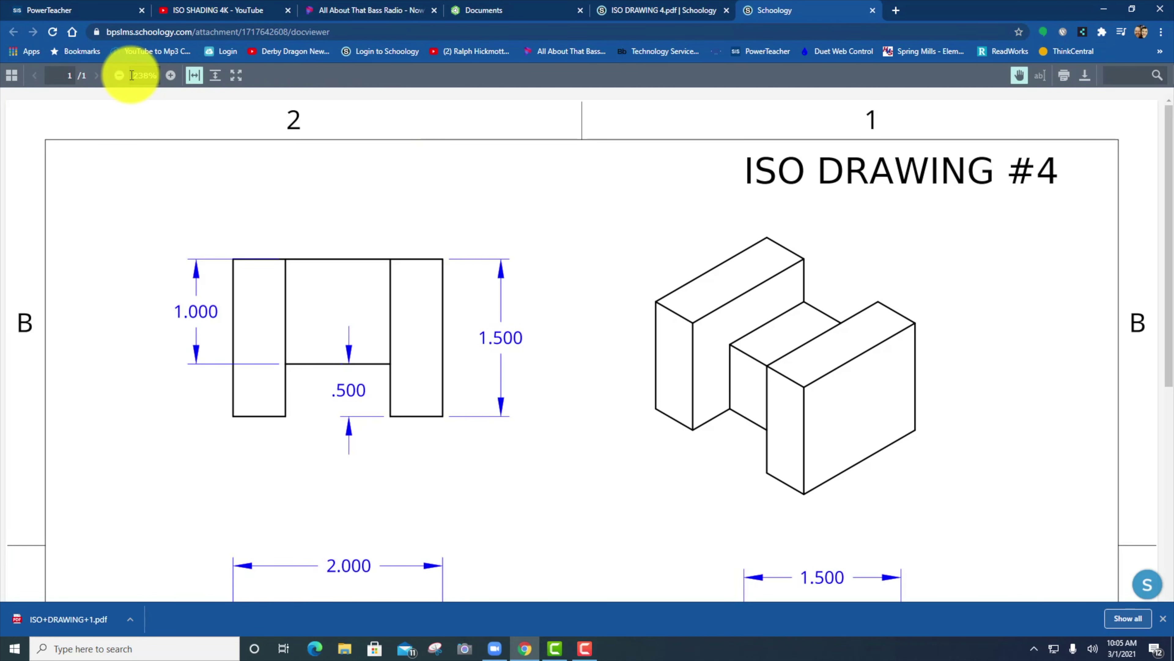
{"action": "left_click", "coordinate": [237, 83]}
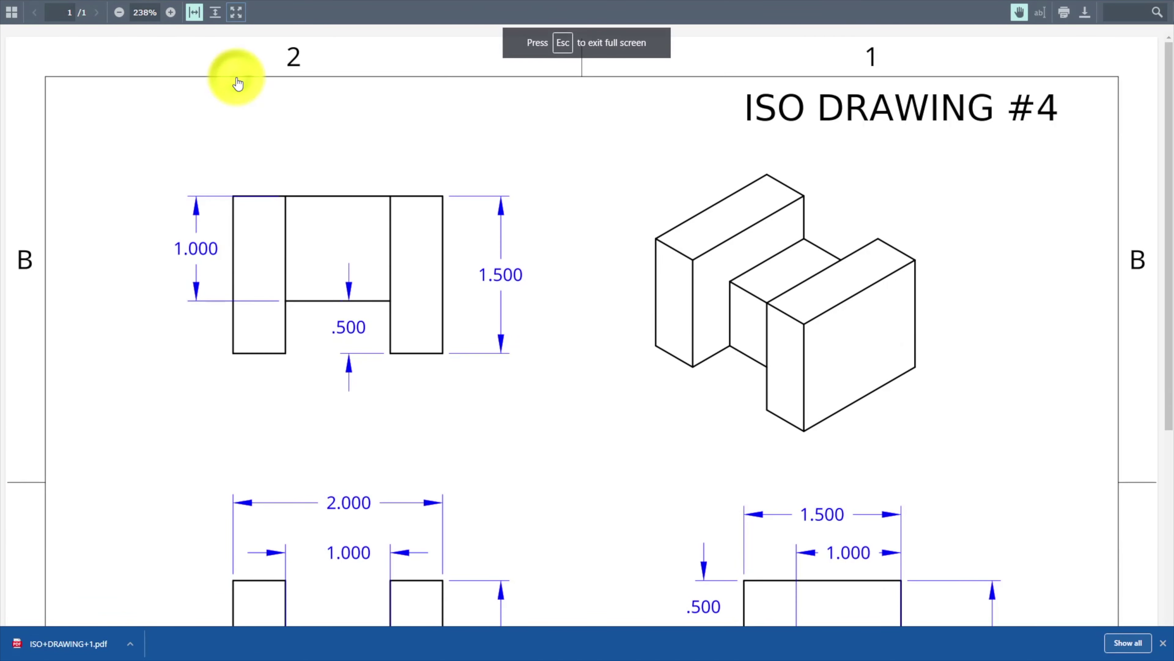
{"action": "left_click", "coordinate": [233, 15]}
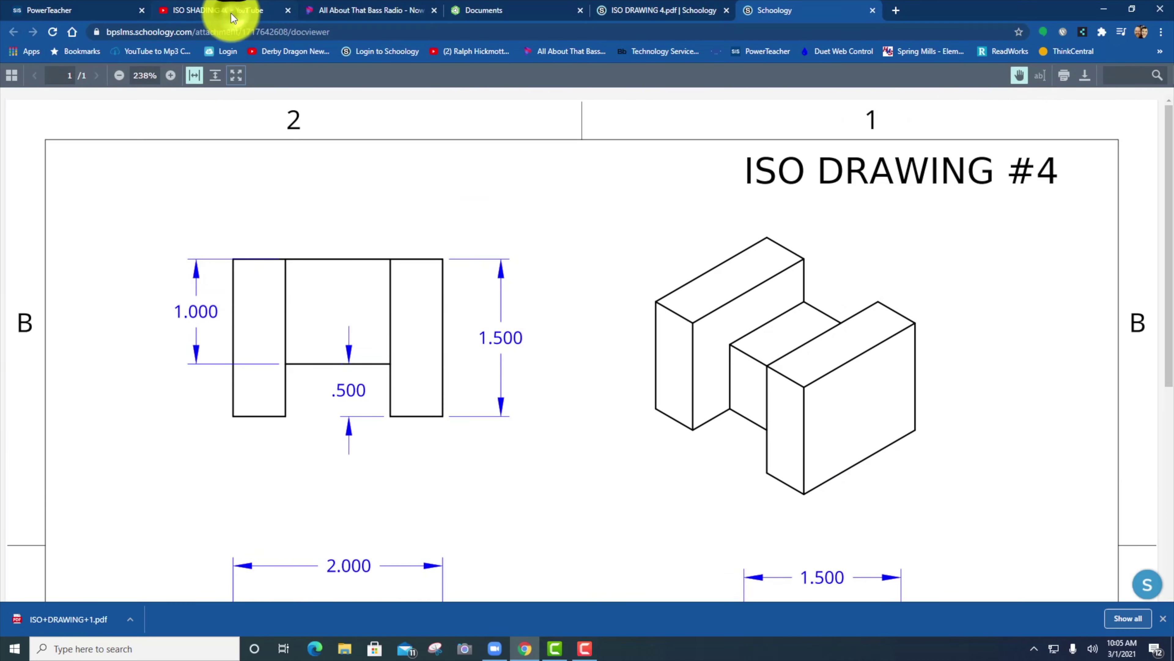
{"action": "left_click", "coordinate": [216, 83]}
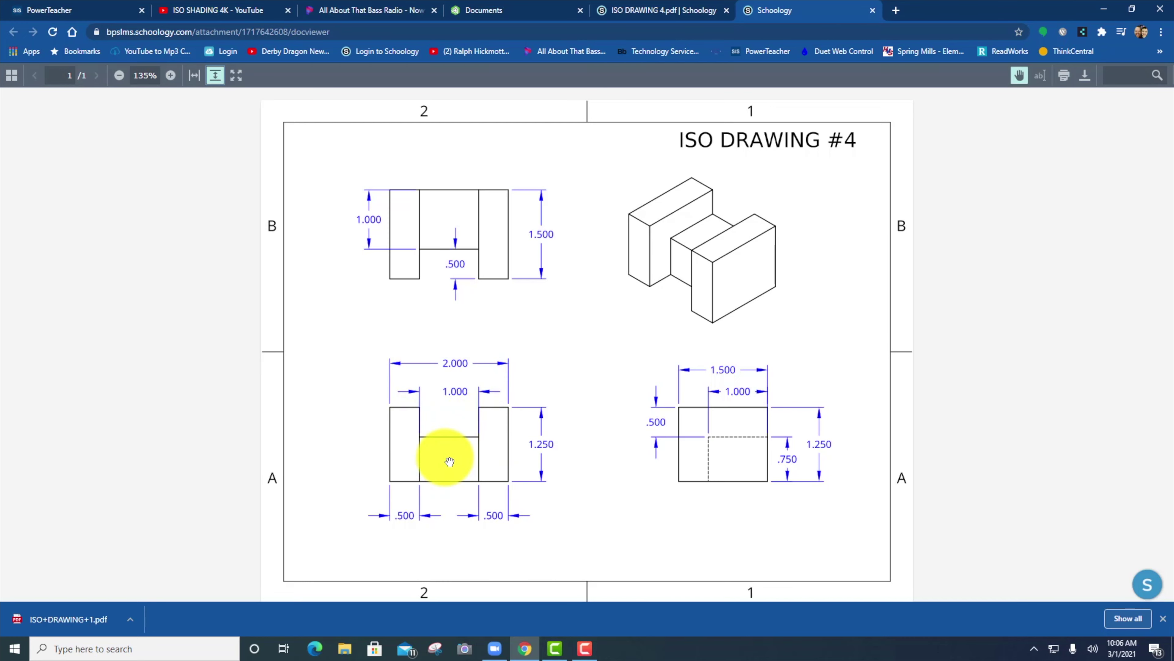
- Switch to Onshape and create a new document named Iso 4
{"action": "left_click", "coordinate": [518, 10]}
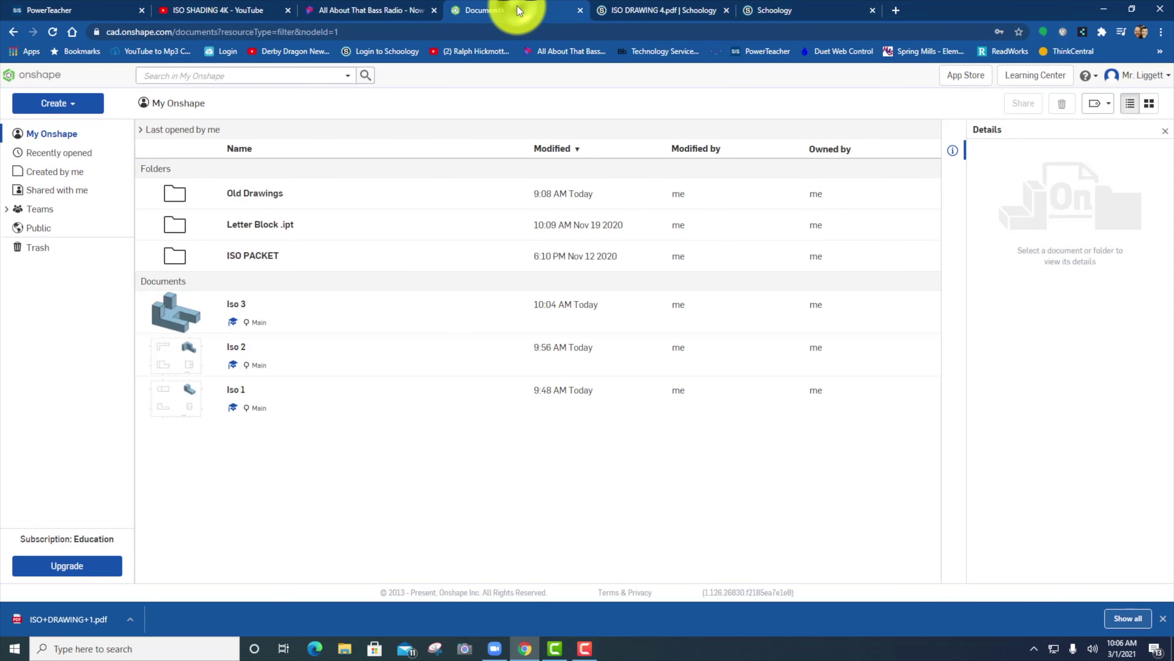
{"action": "left_click", "coordinate": [53, 105]}
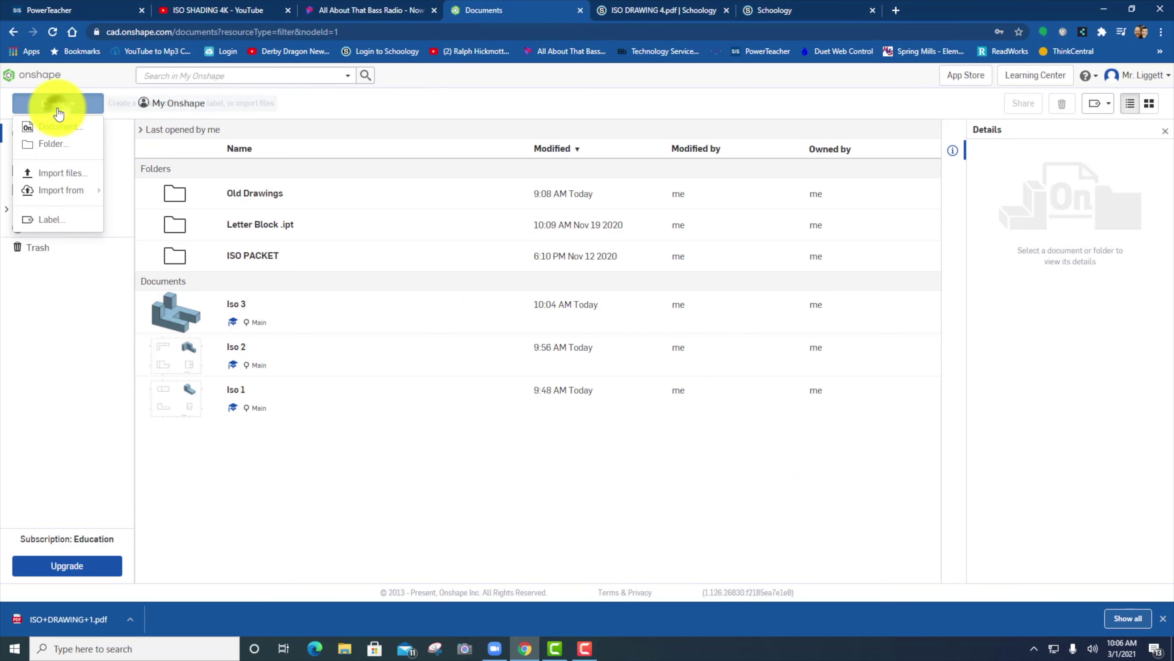
{"action": "left_click", "coordinate": [62, 130]}
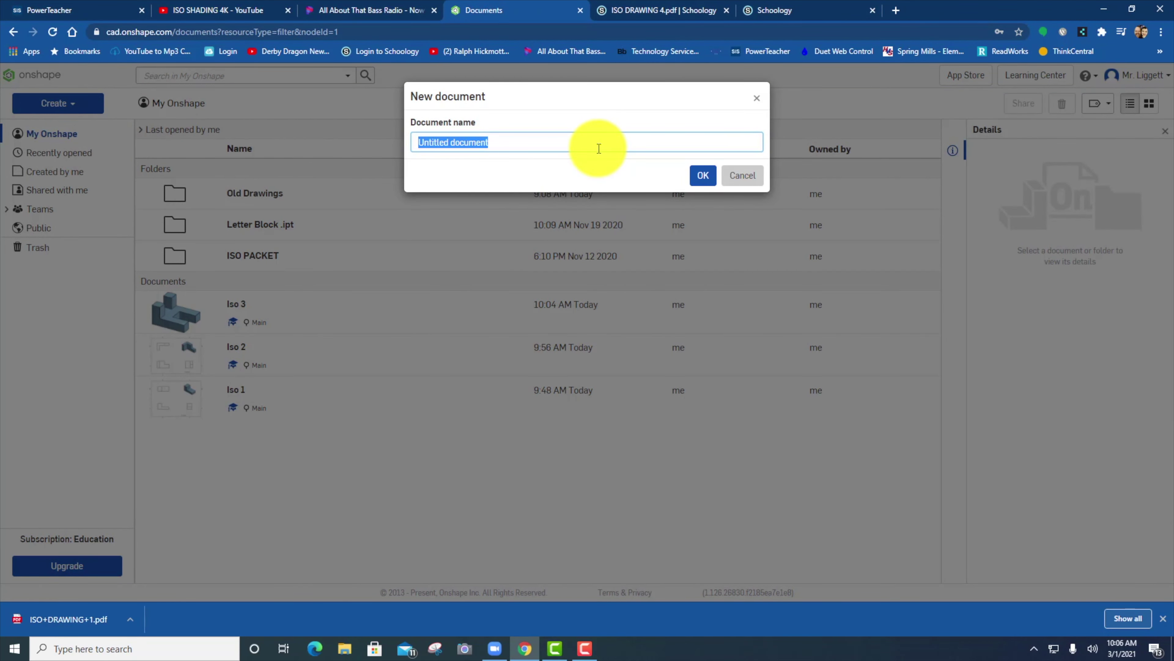
{"action": "type", "text": "Iso 4"}
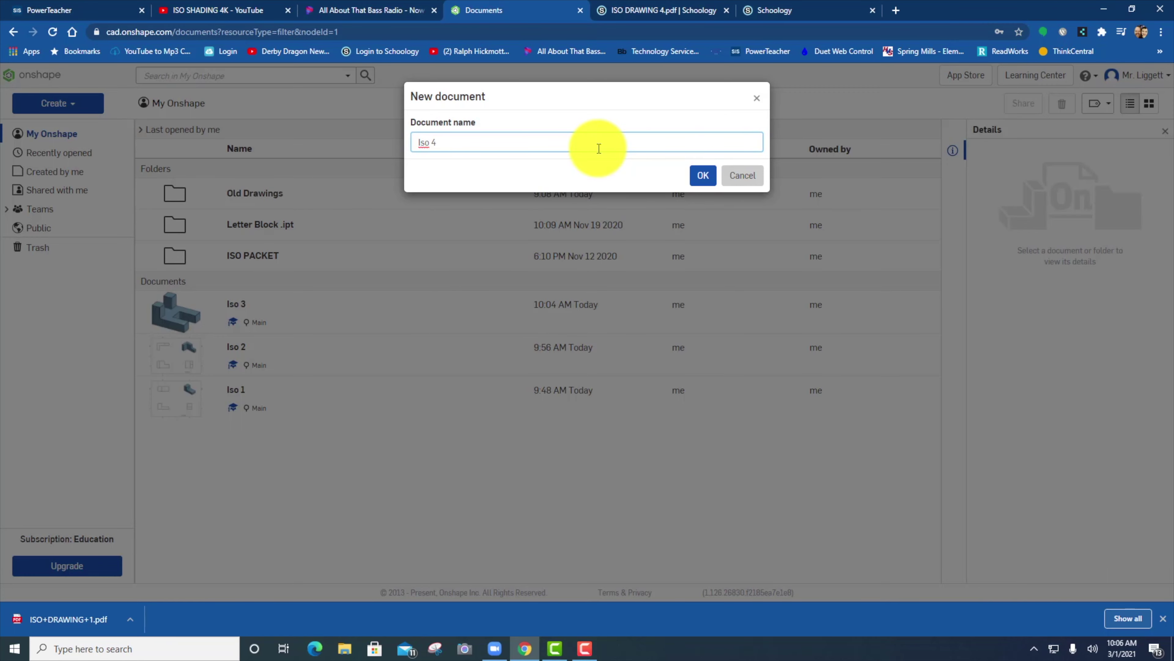
{"action": "left_click", "coordinate": [702, 175]}
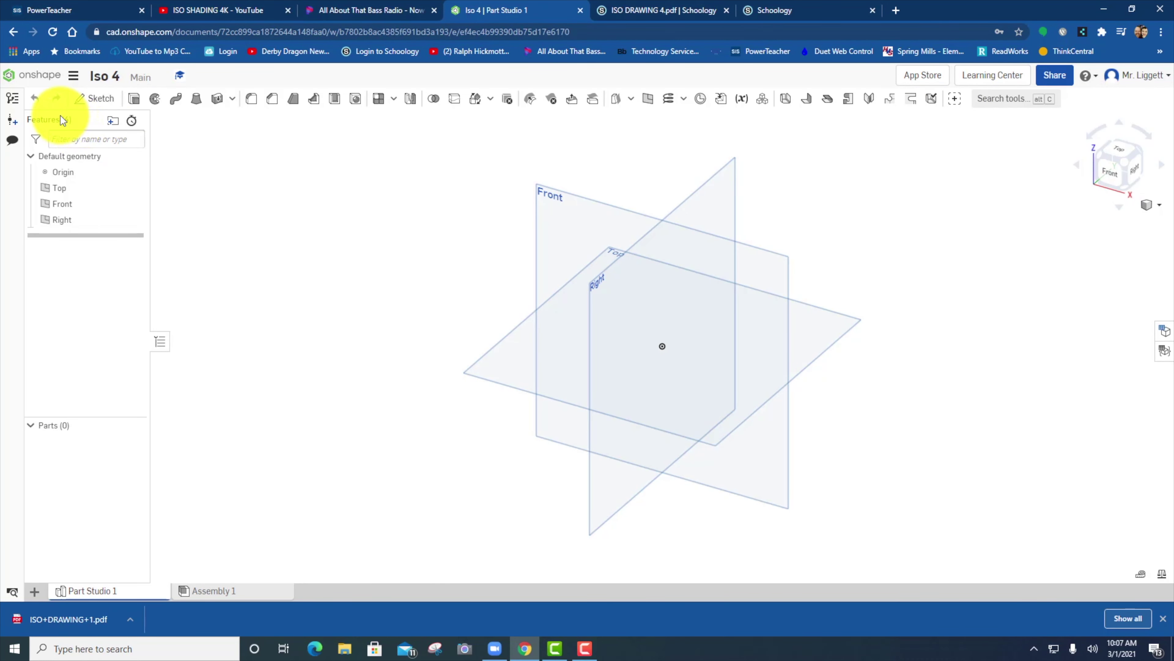
- Choose Inch as the default length unit in the workspace units
{"action": "left_click", "coordinate": [73, 77]}
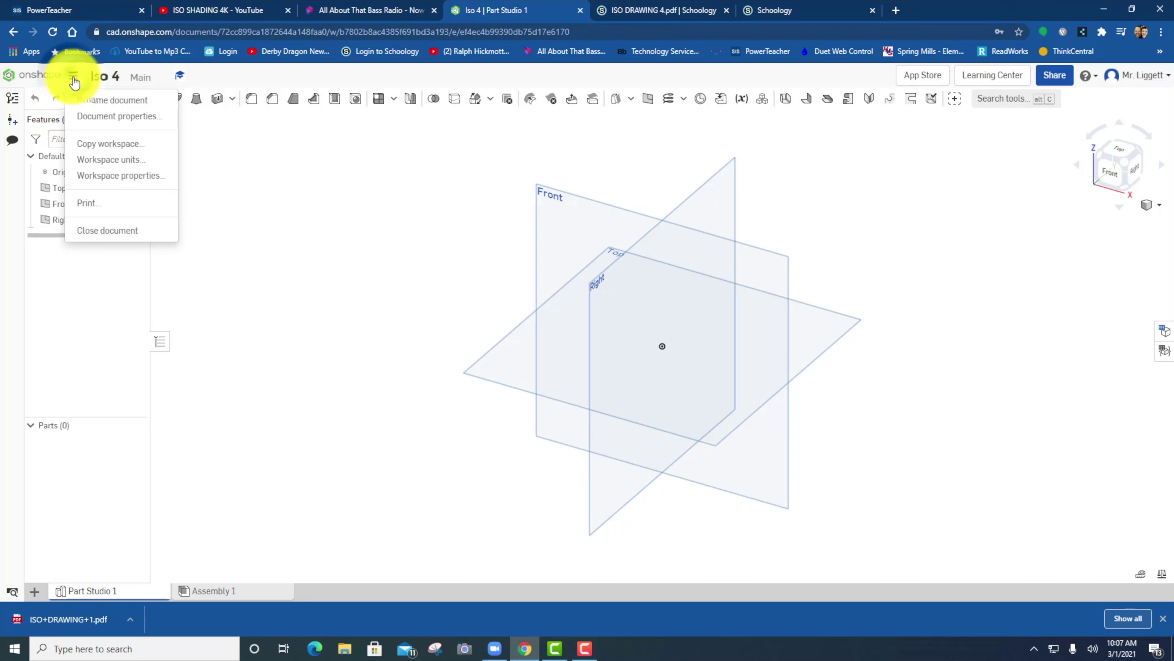
{"action": "left_click", "coordinate": [95, 159]}
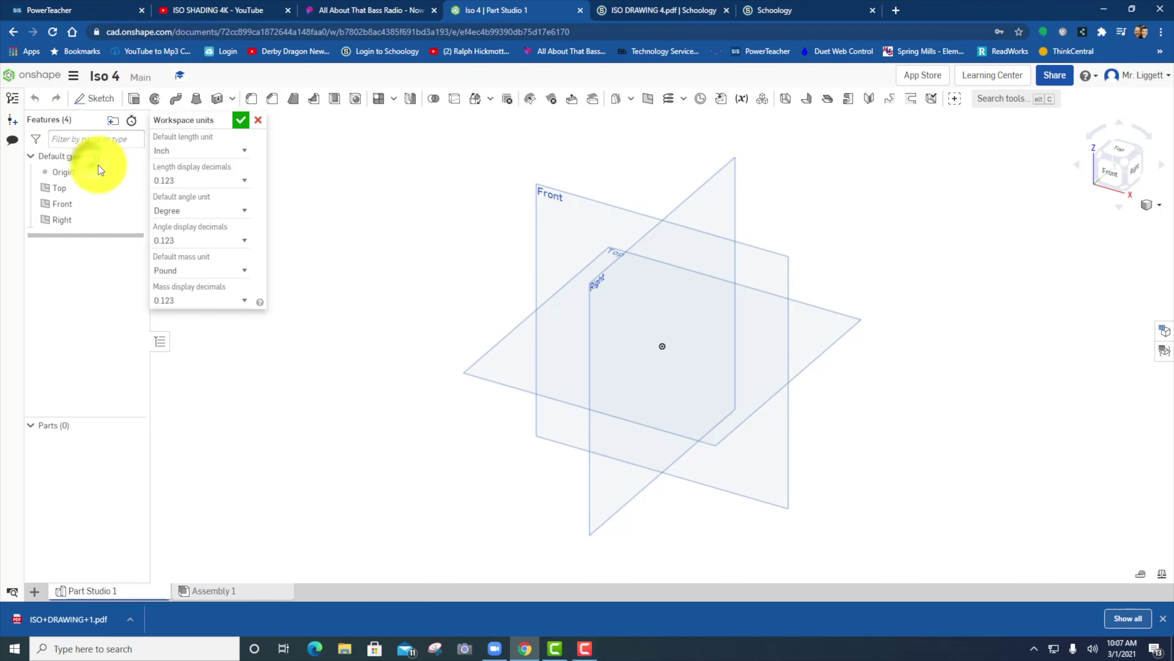
{"action": "left_click", "coordinate": [201, 151]}
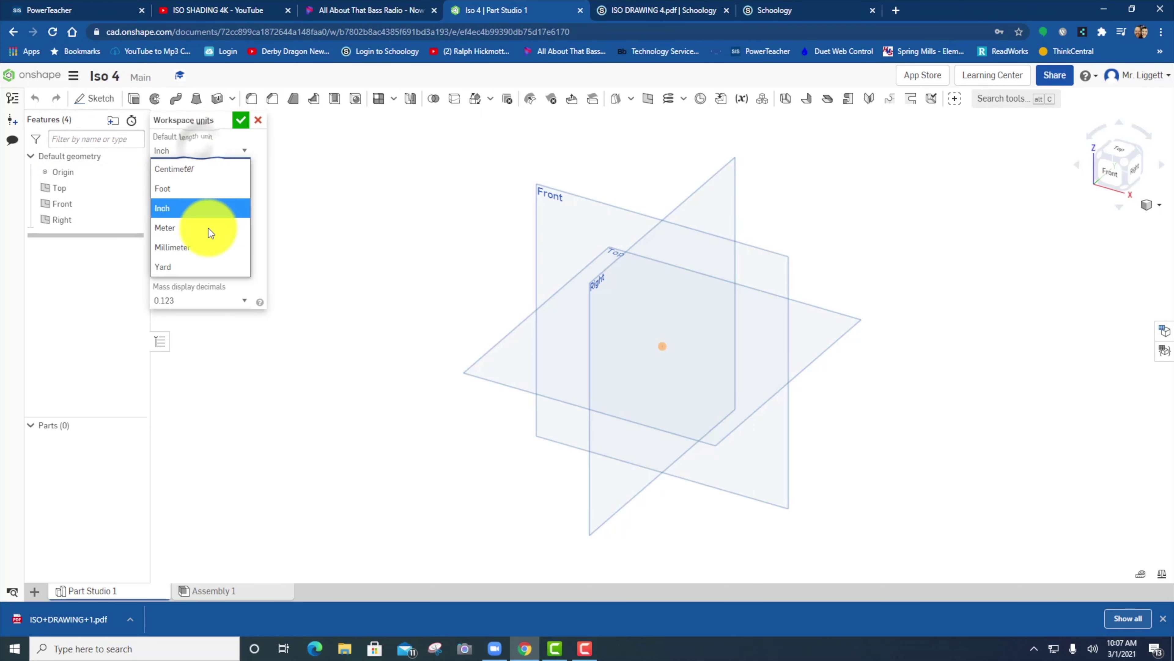
{"action": "left_click", "coordinate": [193, 211]}
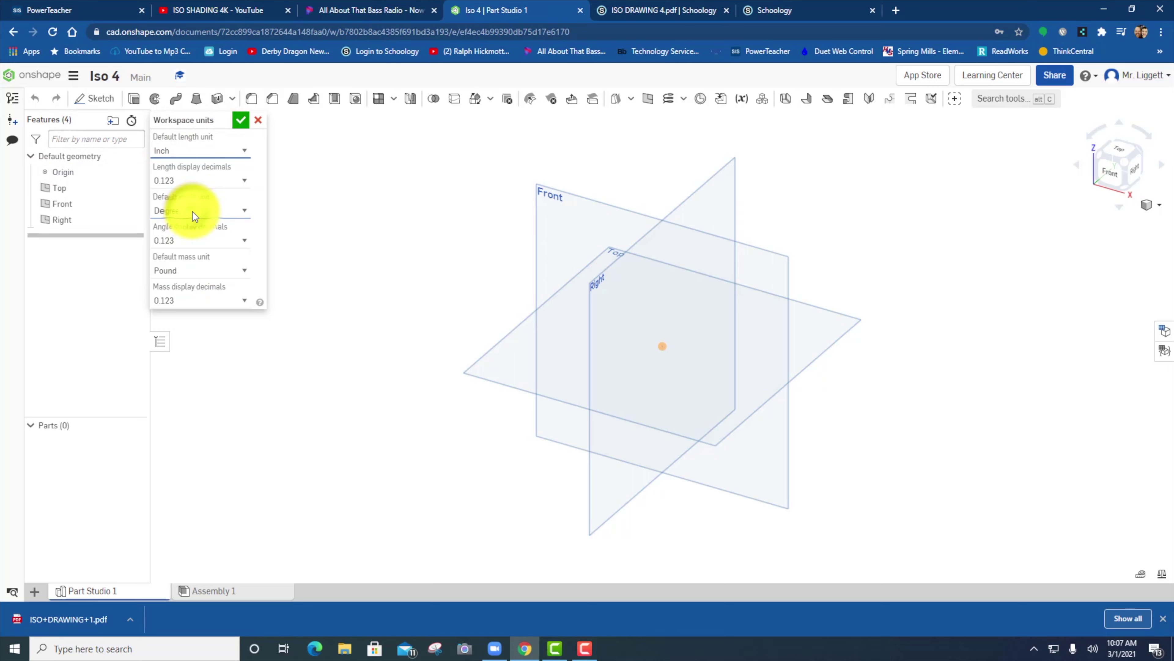
{"action": "left_click", "coordinate": [240, 121]}
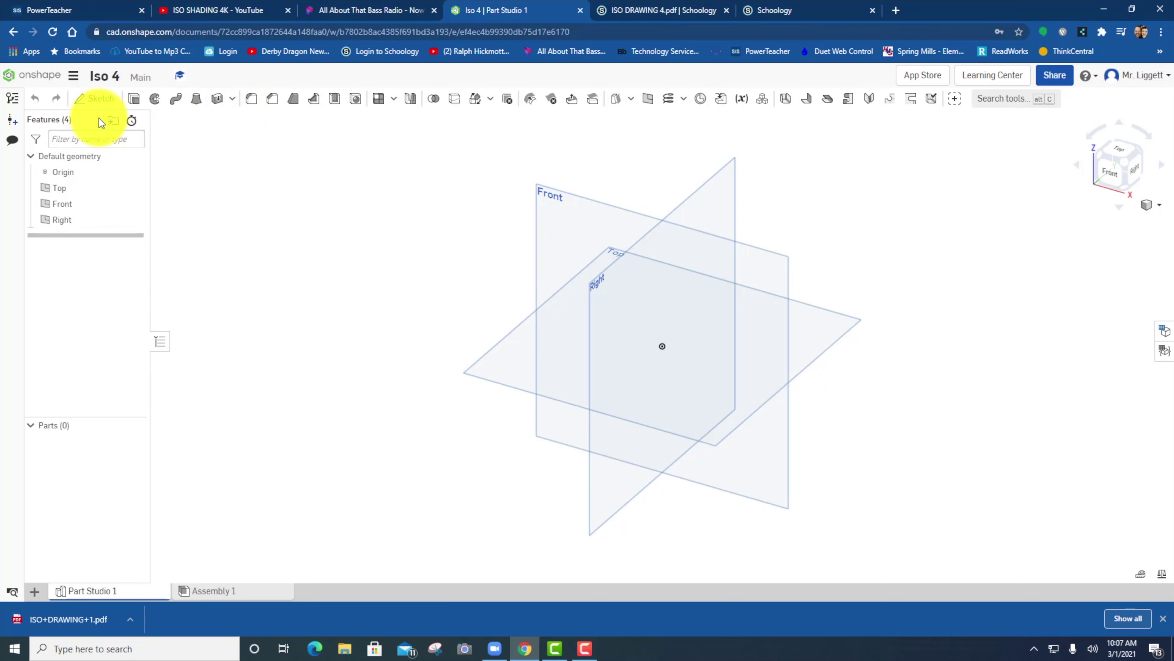
- Create a sketch on the Front plane and reopen it for editing in the front view
{"action": "left_click", "coordinate": [93, 102]}
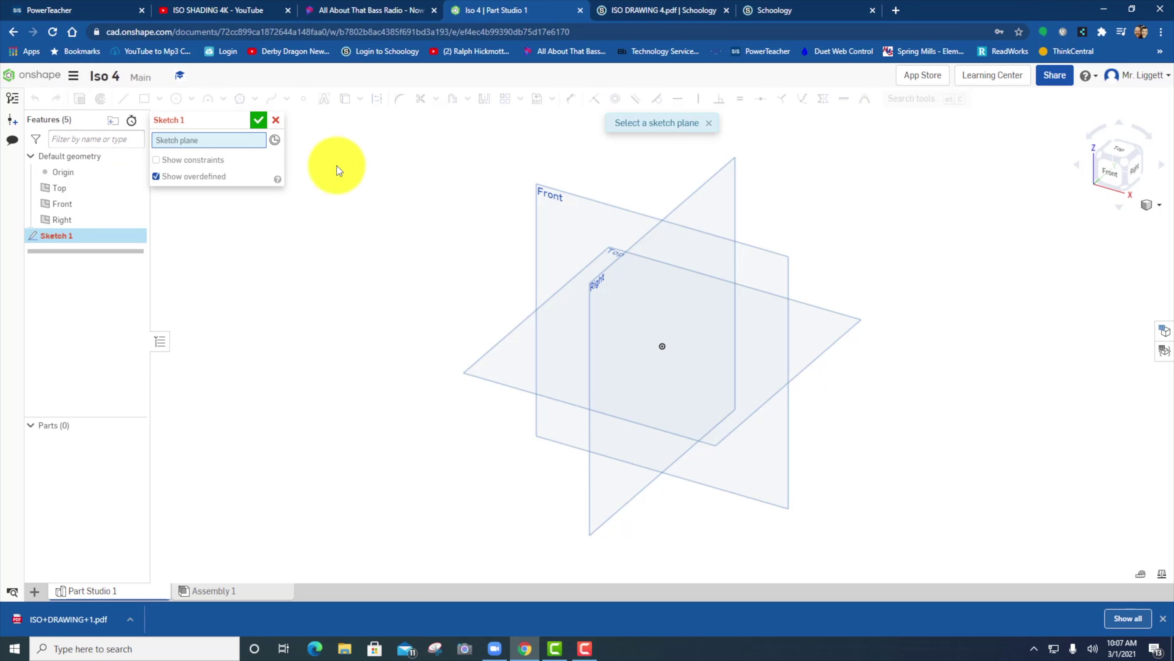
{"action": "left_click", "coordinate": [556, 209]}
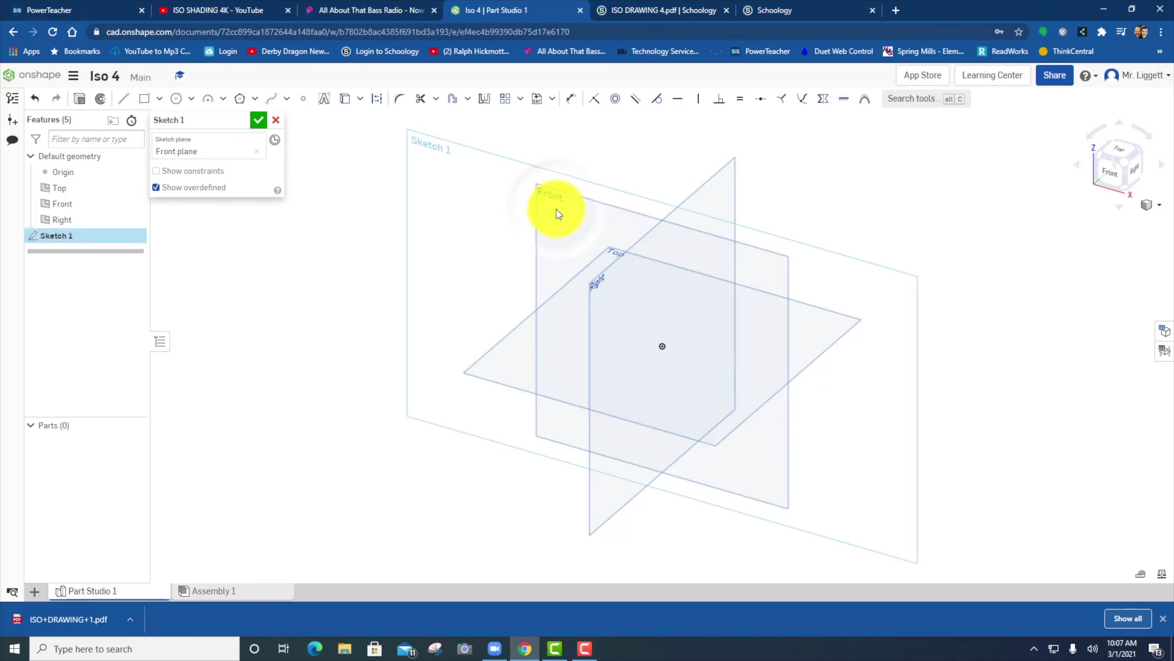
{"action": "left_click", "coordinate": [253, 122]}
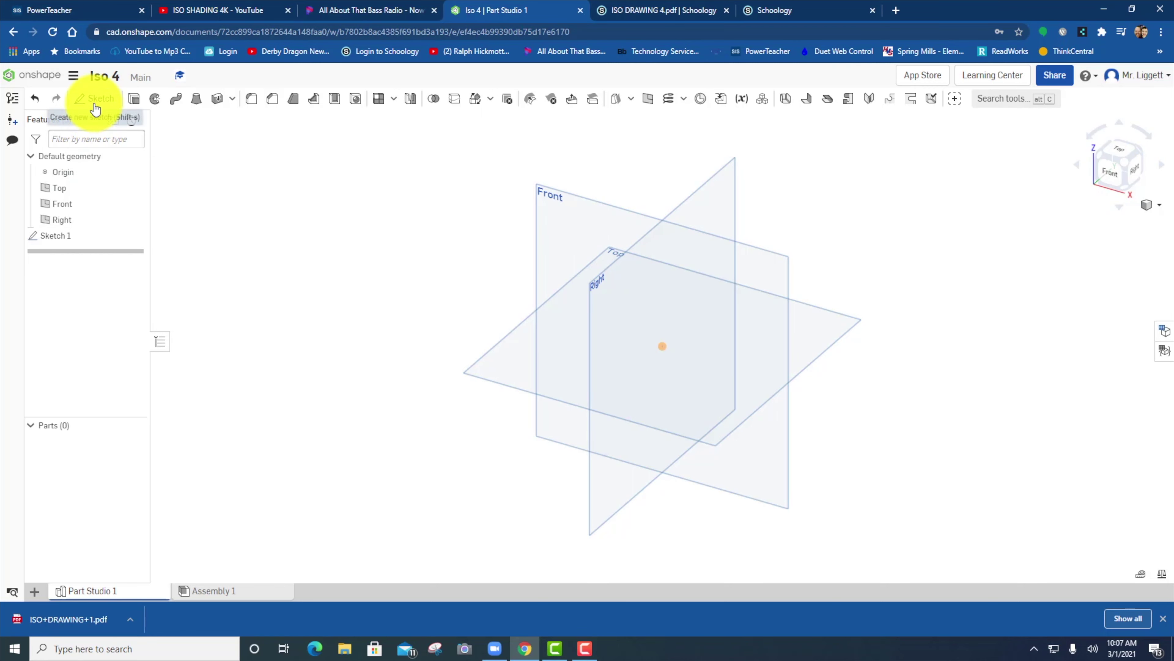
{"action": "double_click", "coordinate": [46, 239]}
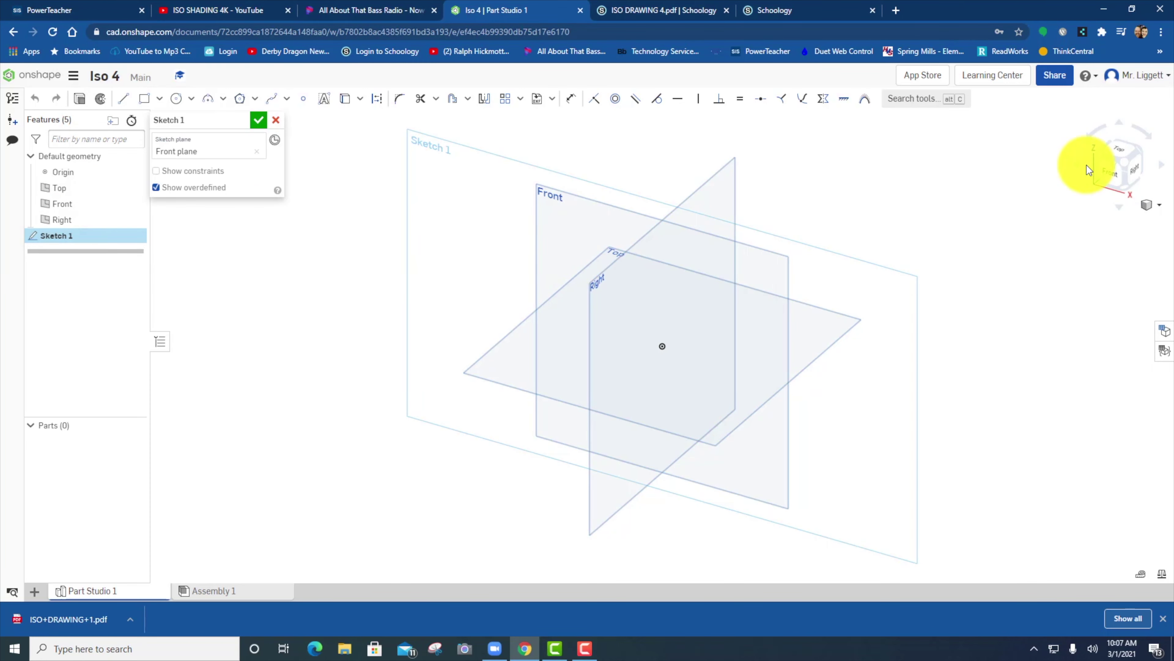
{"action": "left_click", "coordinate": [1111, 172]}
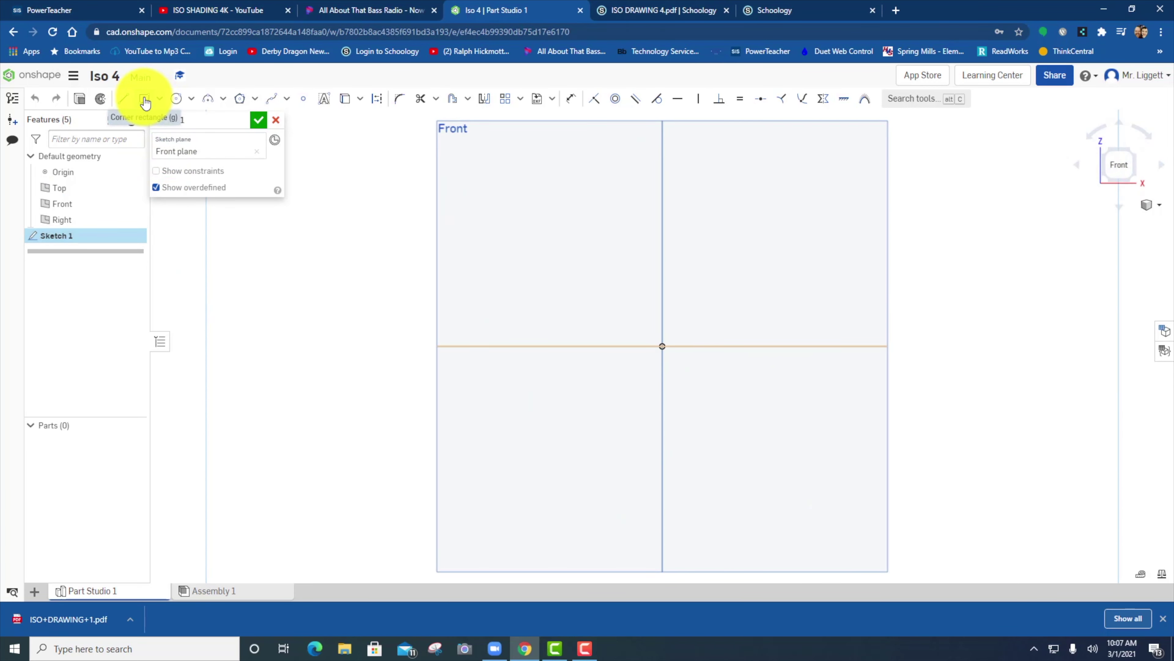
- Draw a horizontal line 2 in long from the origin toward positive X as the profile's base
{"action": "left_click", "coordinate": [122, 100]}
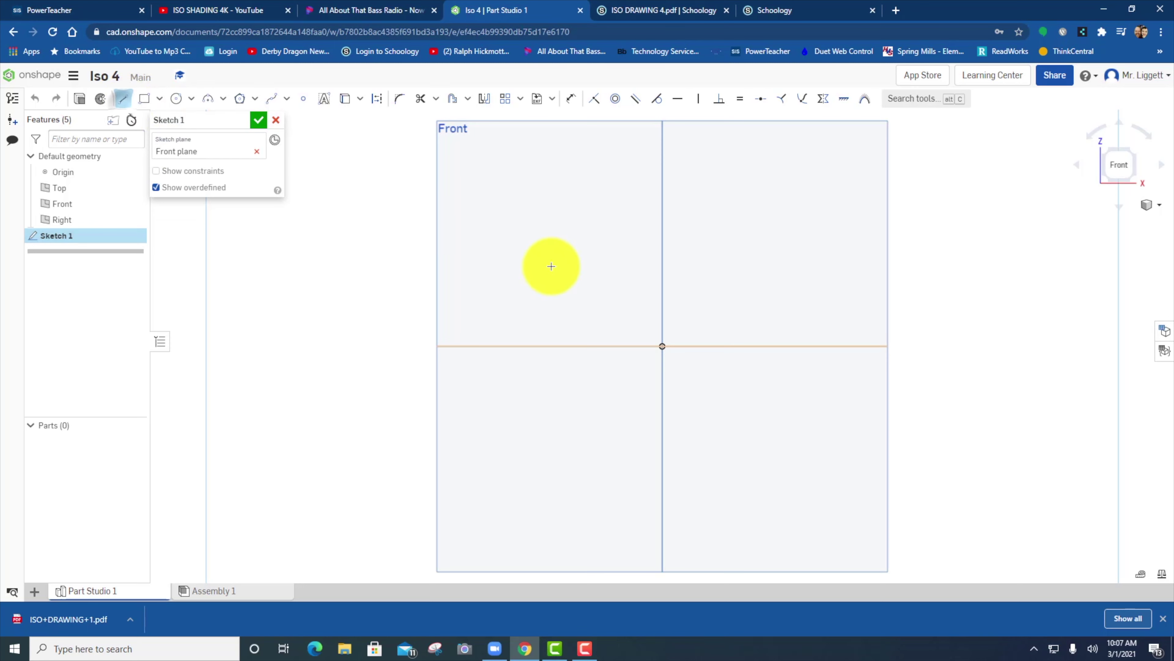
{"action": "left_click", "coordinate": [662, 346]}
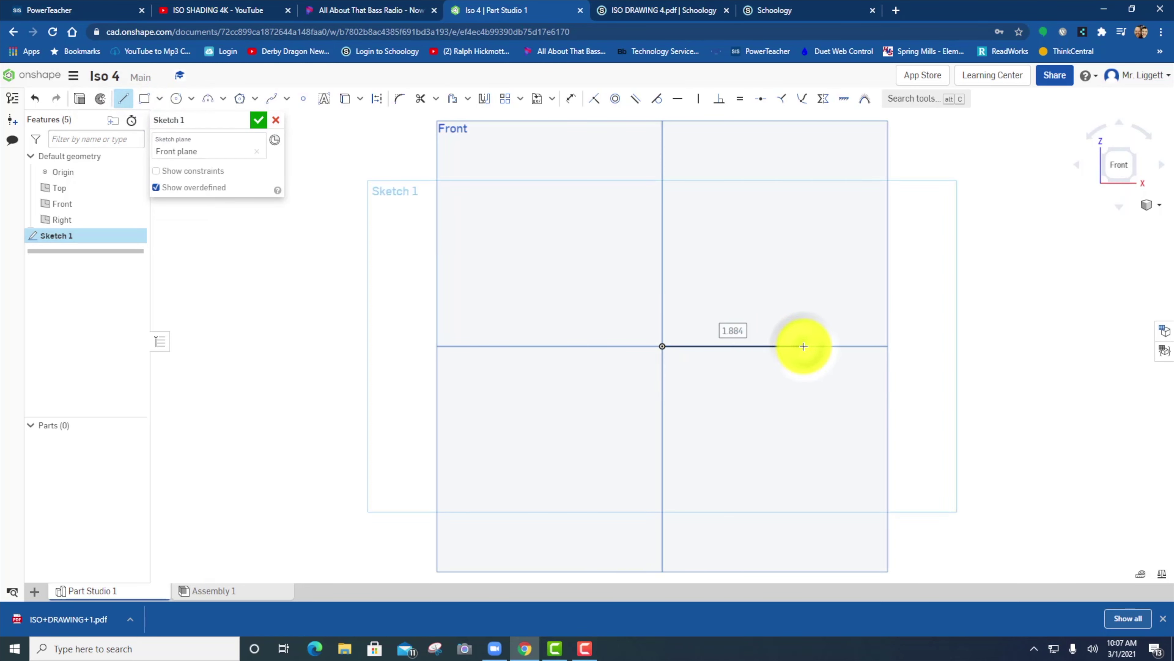
{"action": "type", "text": "2"}
{"action": "key", "text": "Return"}
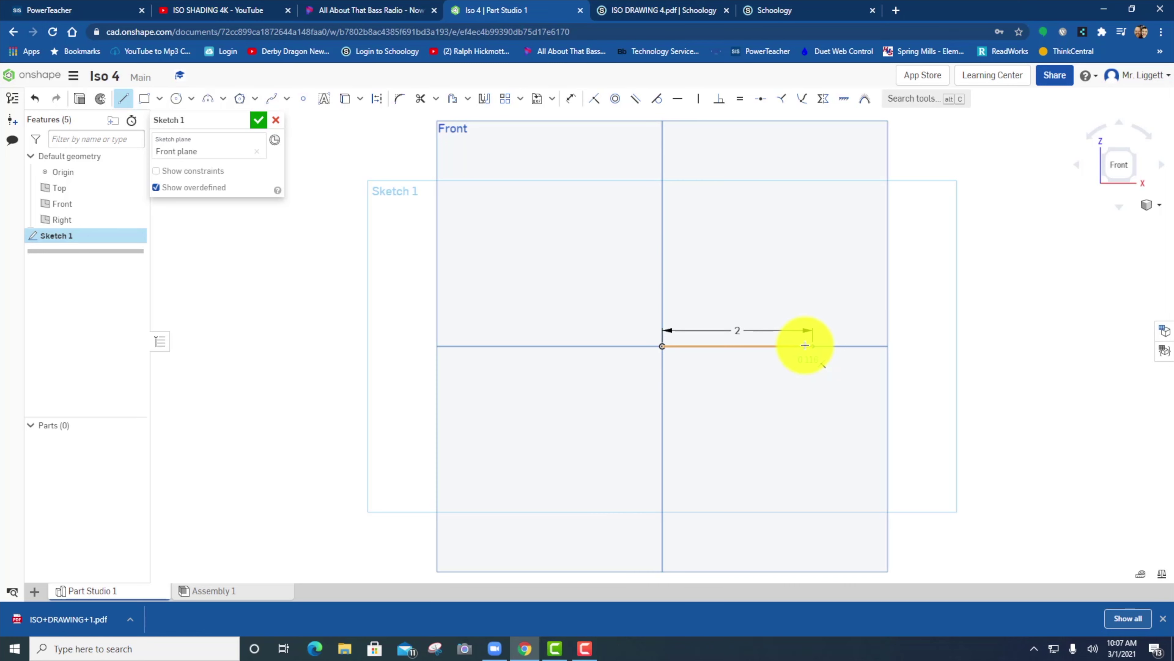
- Check the overall height in the Schoology drawing and draw a 1.25 in vertical line up from the base line's free end
{"action": "left_click", "coordinate": [770, 10]}
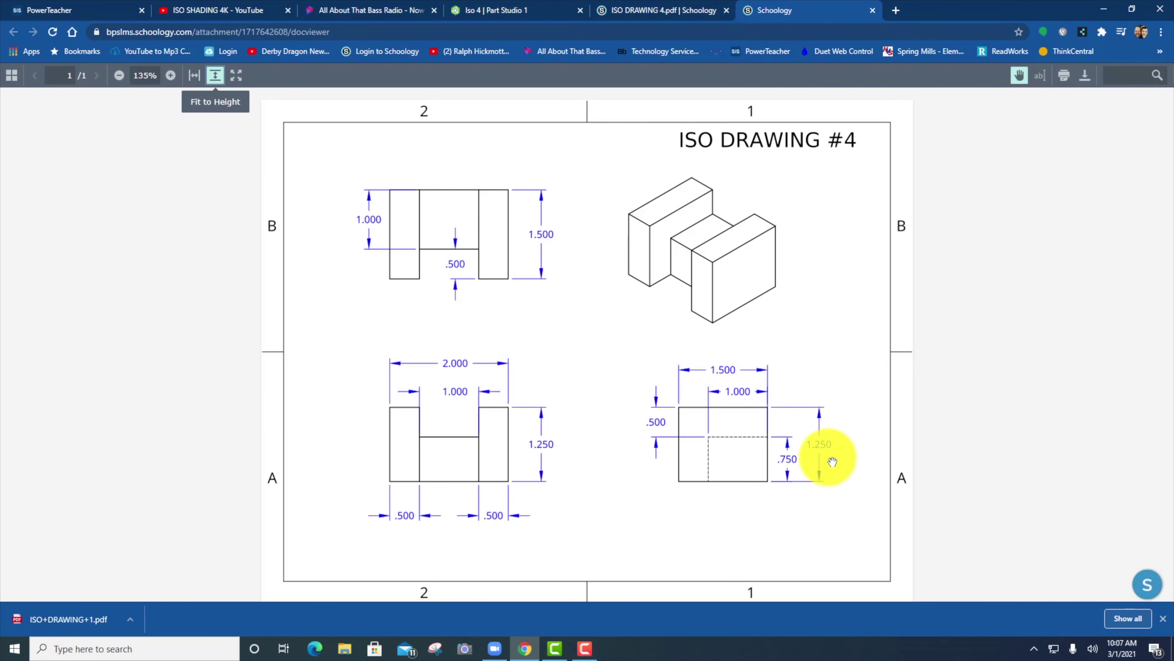
{"action": "left_click", "coordinate": [628, 10]}
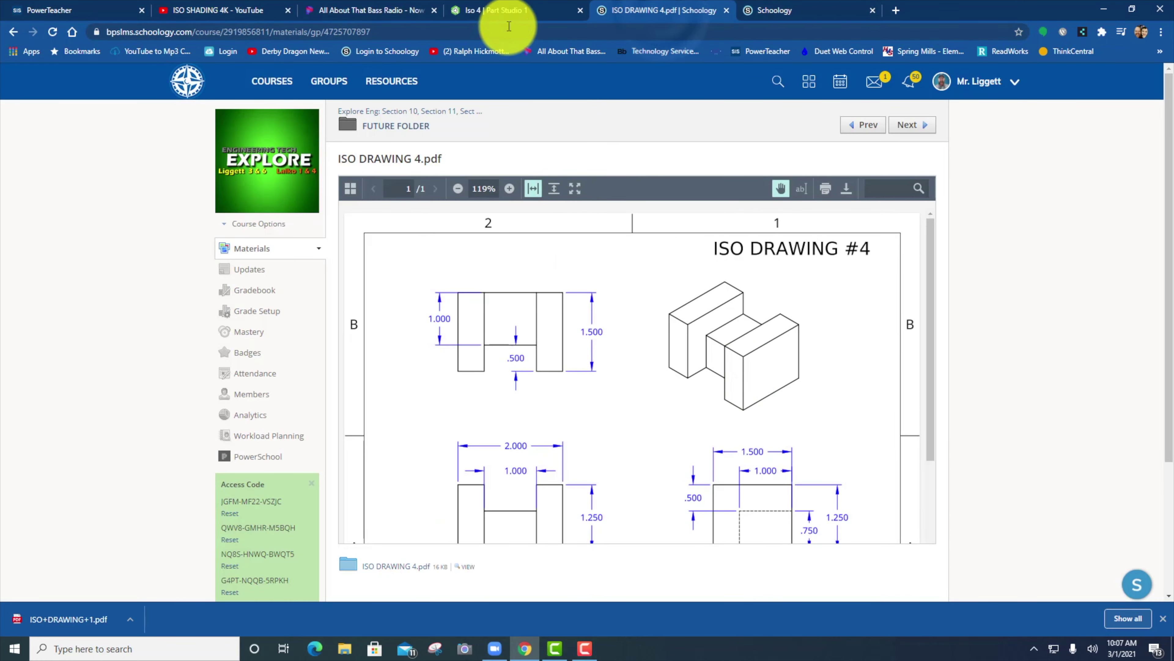
{"action": "left_click", "coordinate": [508, 11]}
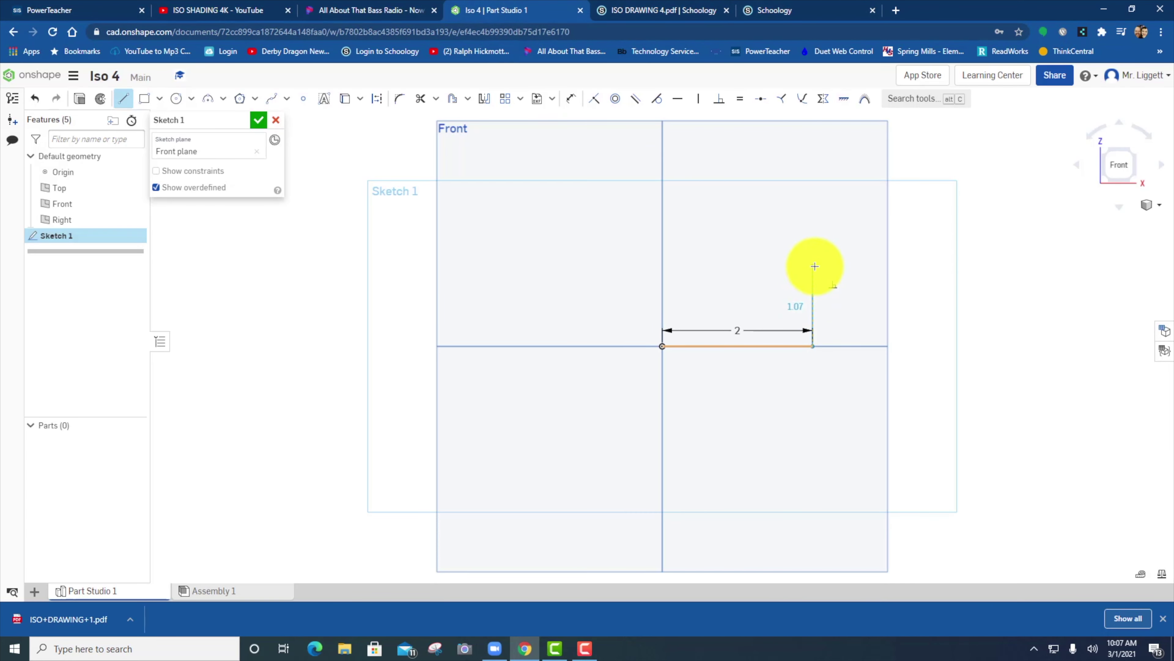
{"action": "type", "text": "1.25"}
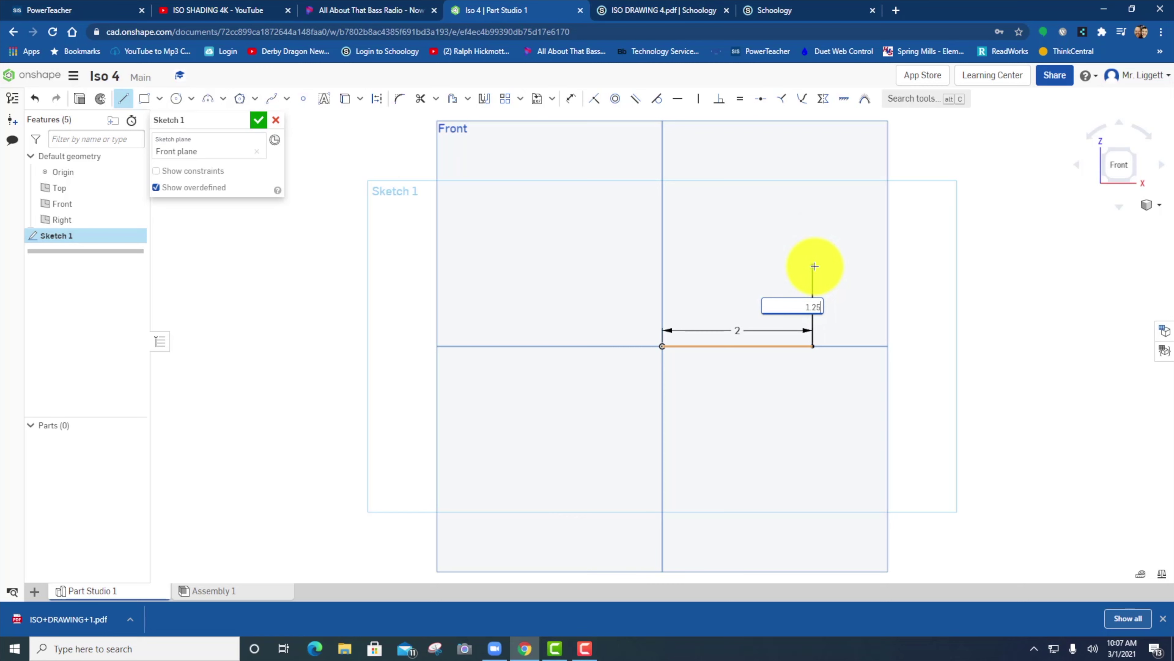
{"action": "key", "text": "Return"}
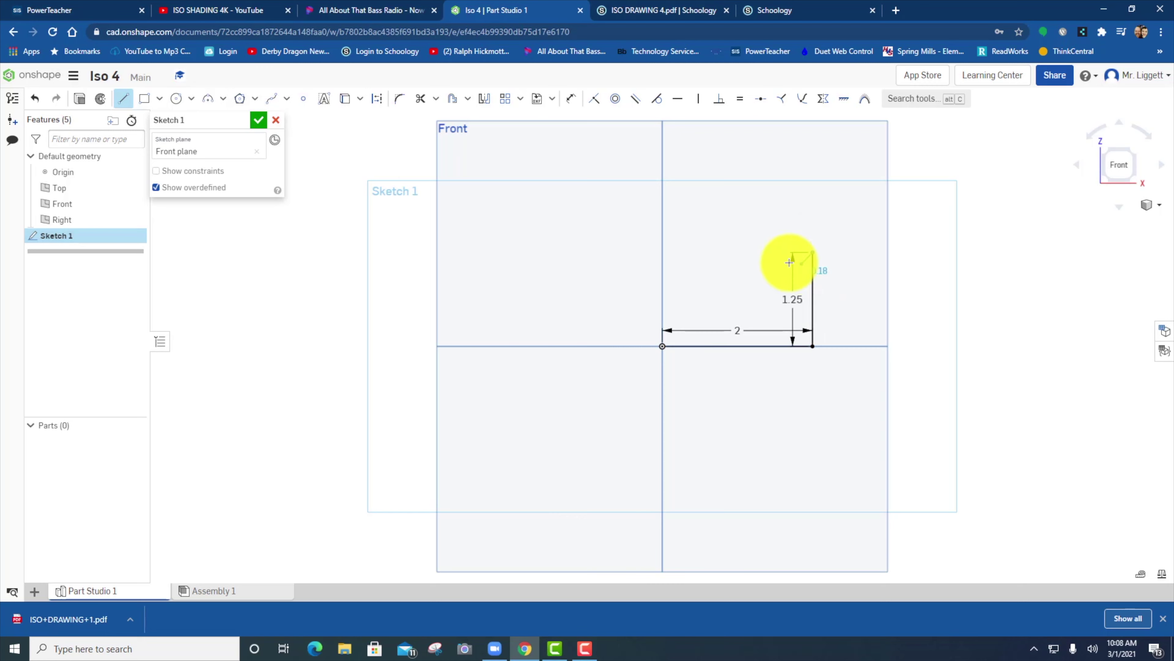
- Continue the profile with a 0.5 in line back toward the origin side and a 0.5 in line straight down, consulting the Schoology drawing
{"action": "type", "text": "0.5"}
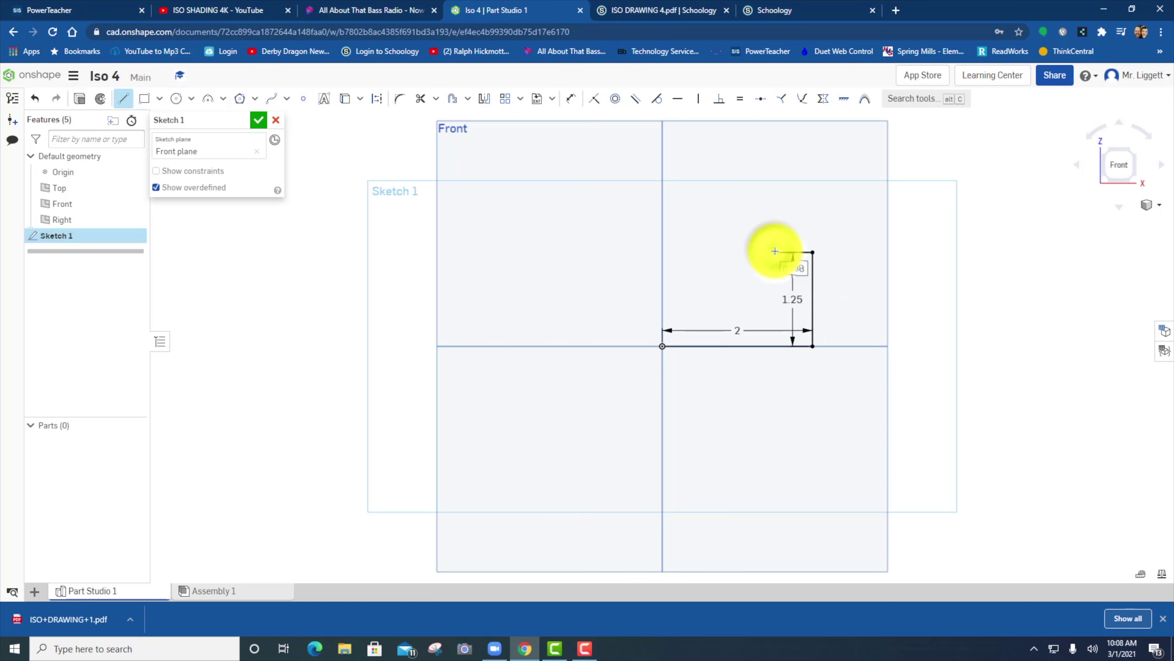
{"action": "key", "text": "Return"}
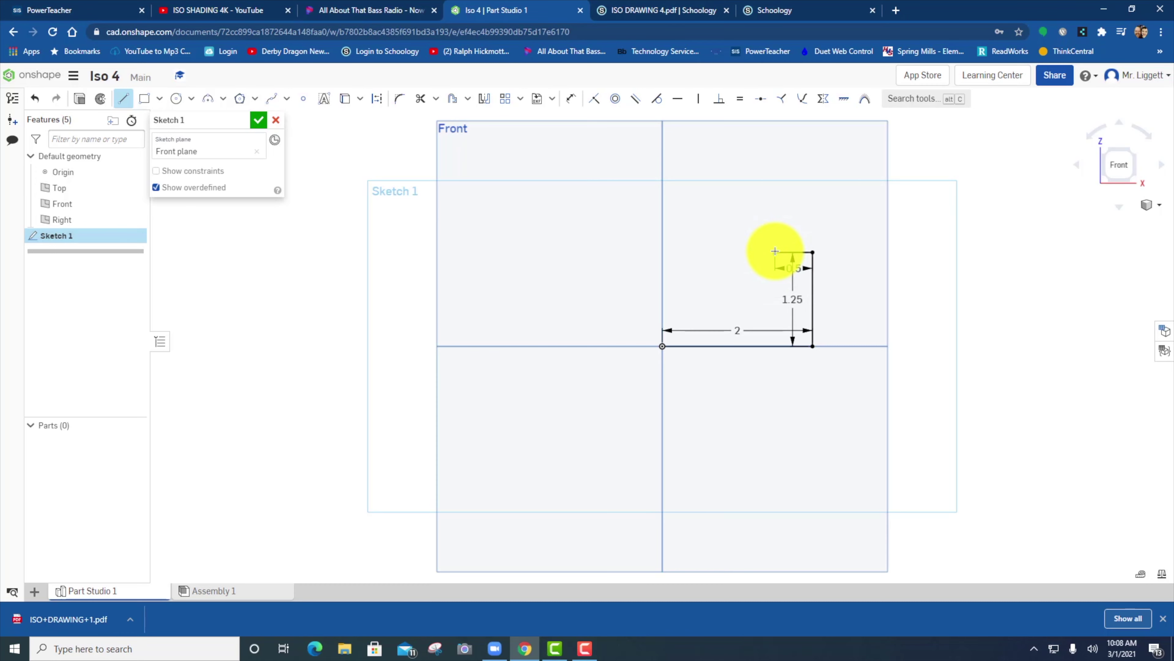
{"action": "left_click", "coordinate": [769, 11]}
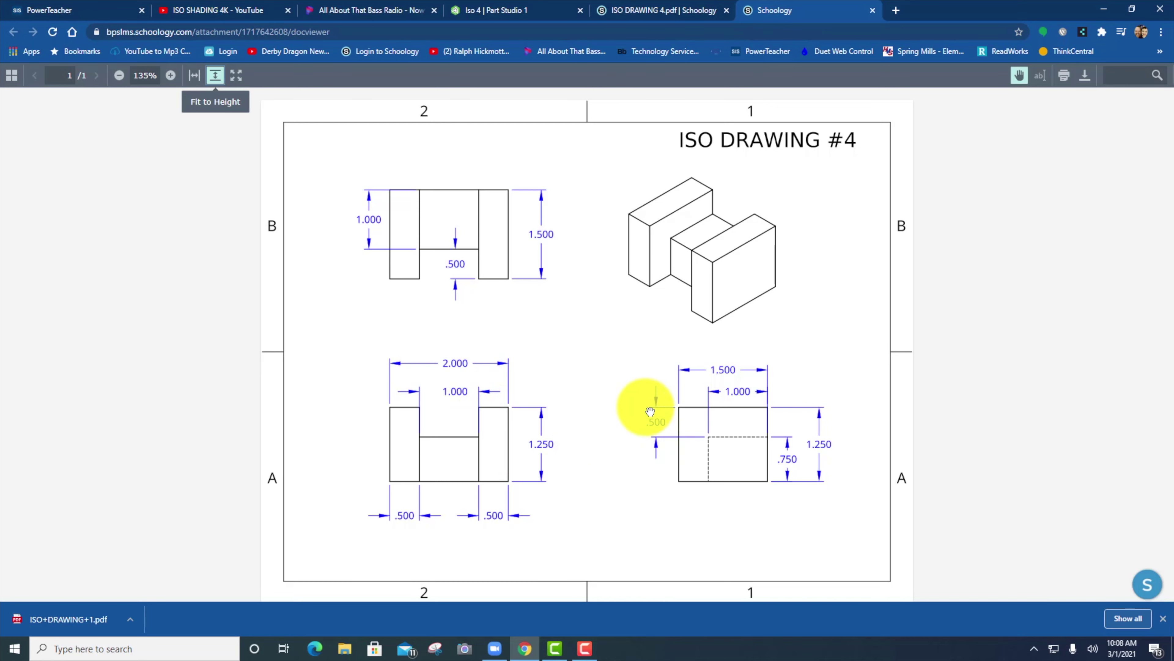
{"action": "left_click", "coordinate": [500, 10]}
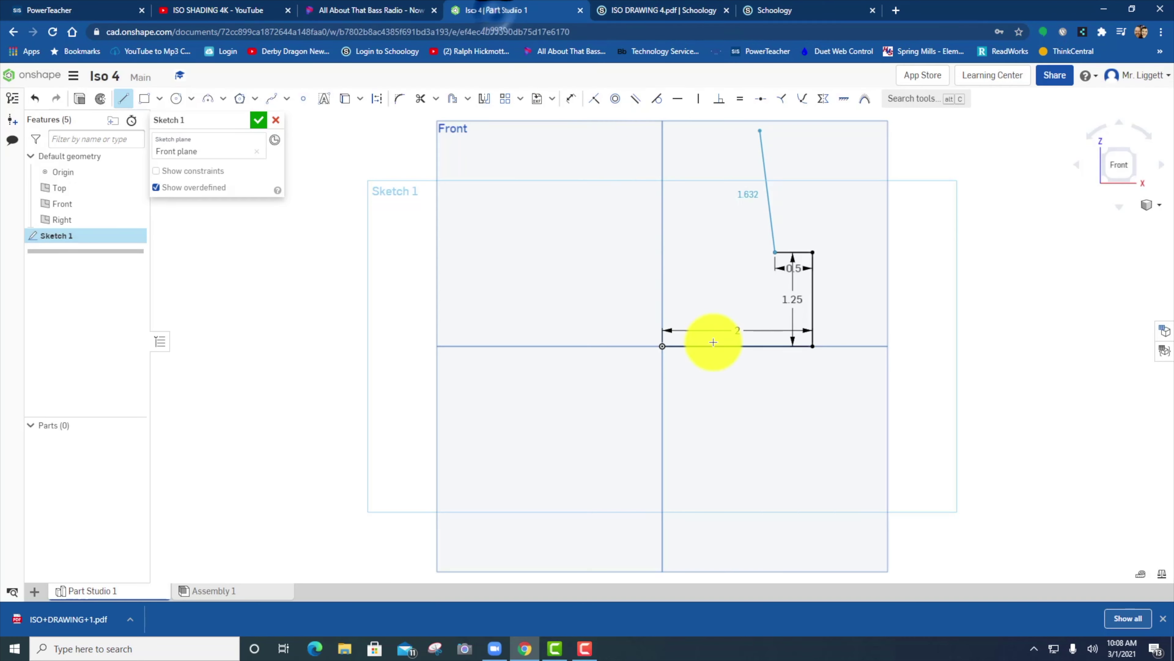
{"action": "type", "text": "0.5"}
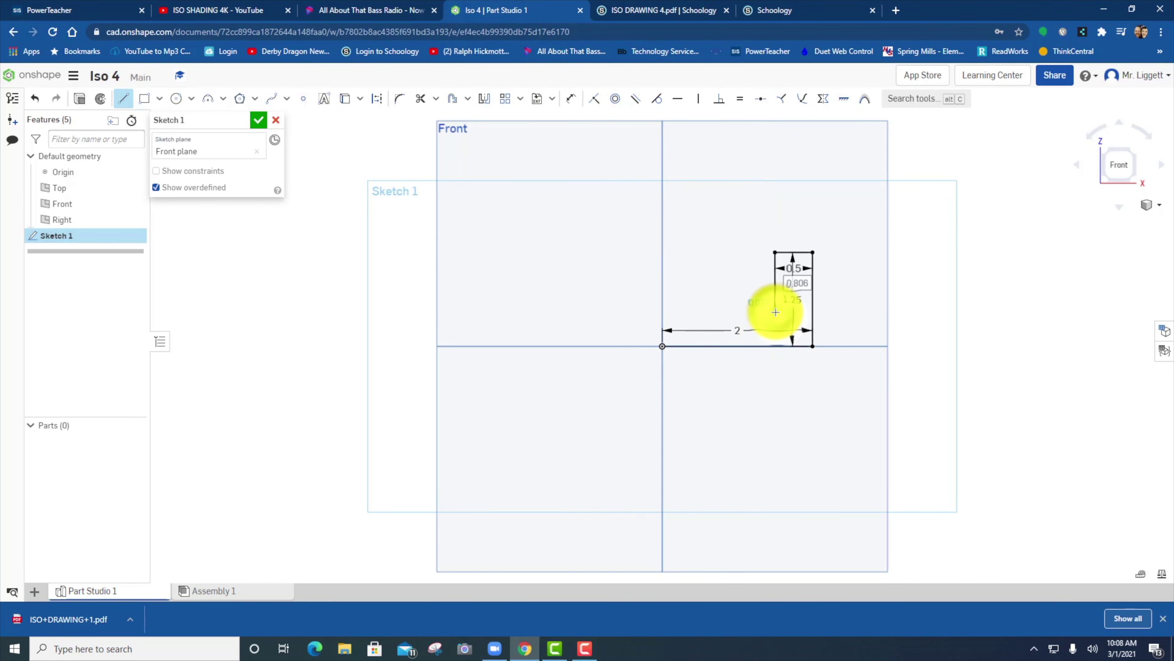
{"action": "key", "text": "Return"}
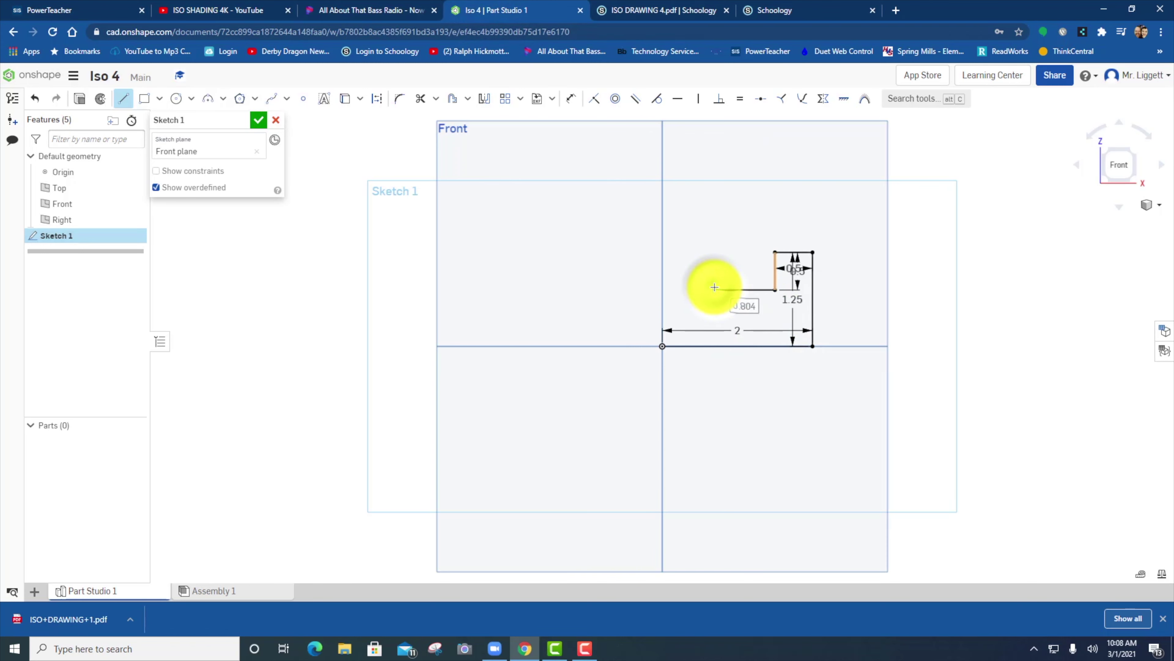
- Close the profile with a 1 in notch floor, a 0.5 in rise, a 0.5 in top edge and a line down to the origin, finishing the sketch
{"action": "left_click", "coordinate": [714, 287]}
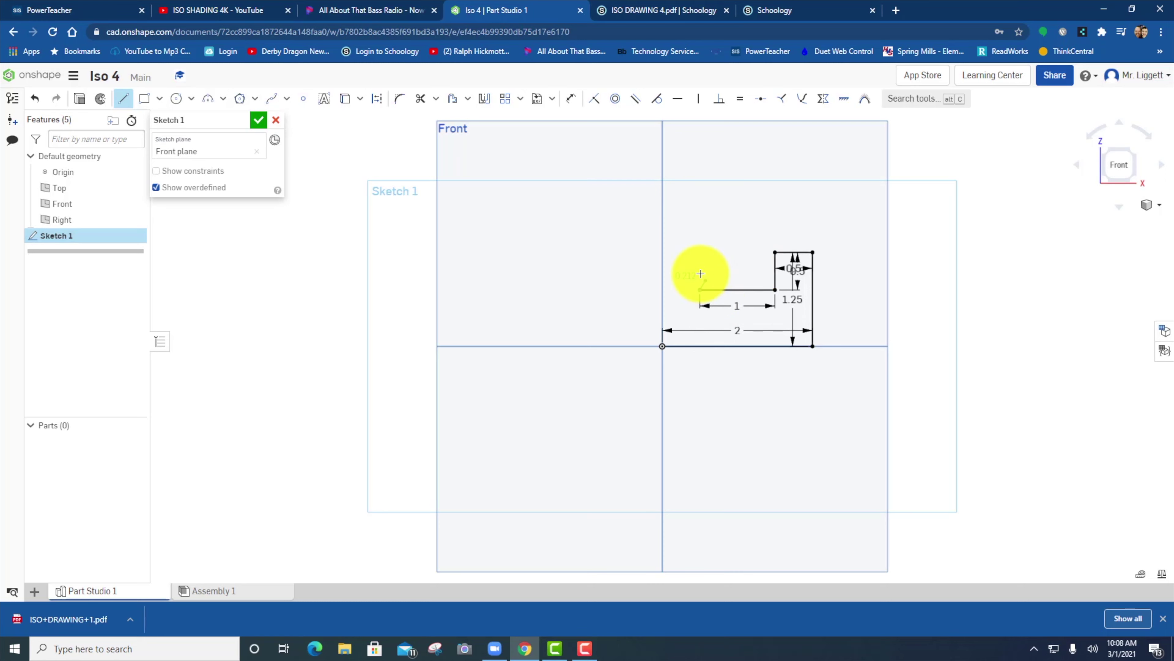
{"action": "left_click", "coordinate": [700, 252]}
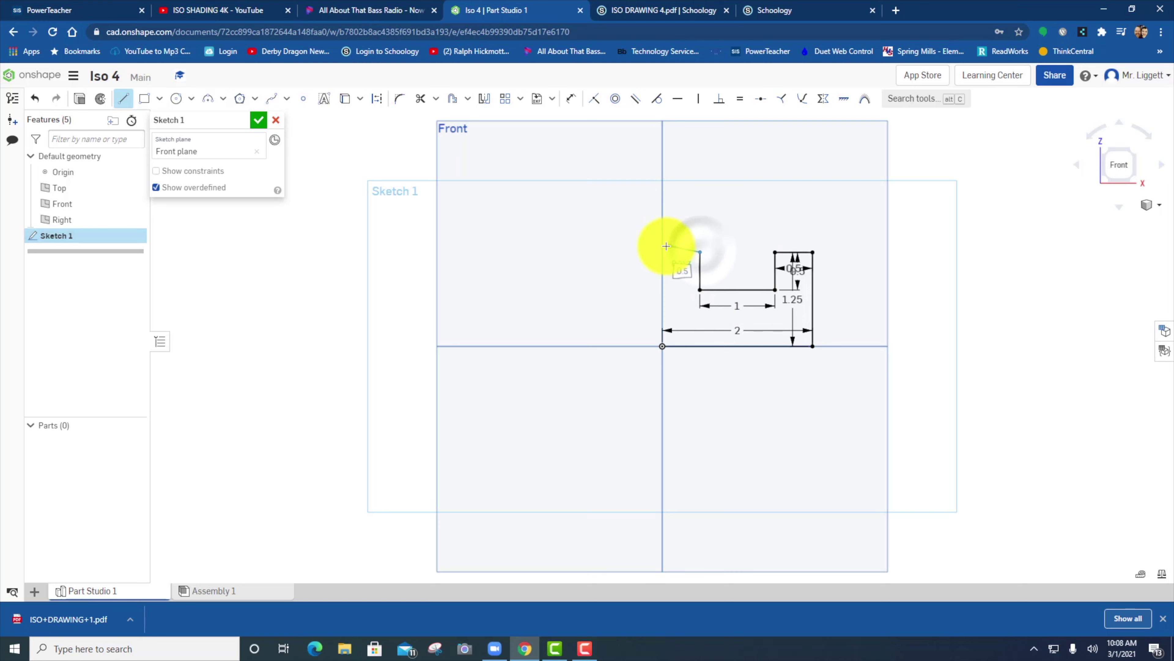
{"action": "left_click", "coordinate": [663, 251]}
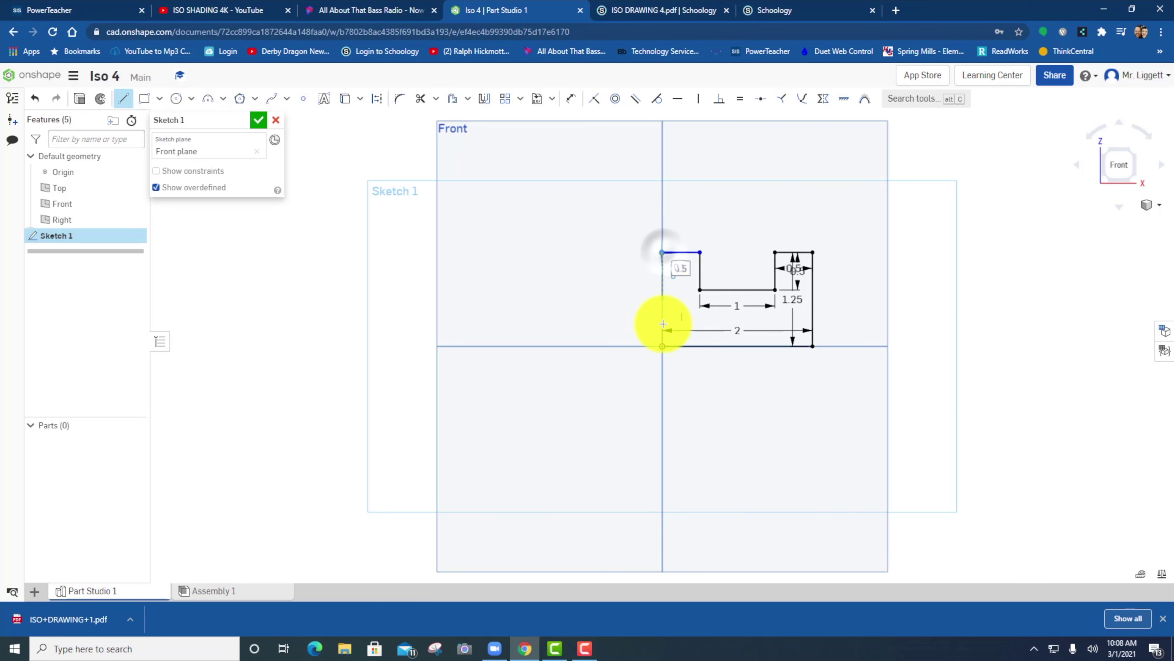
{"action": "left_click", "coordinate": [662, 346]}
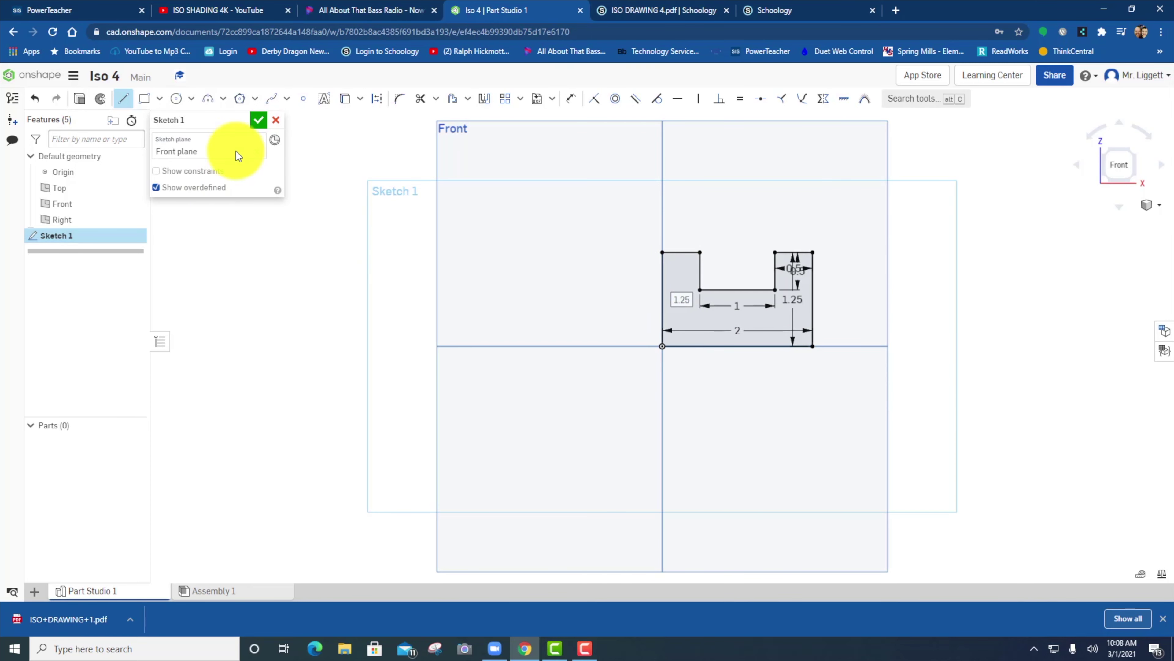
{"action": "left_click", "coordinate": [257, 121]}
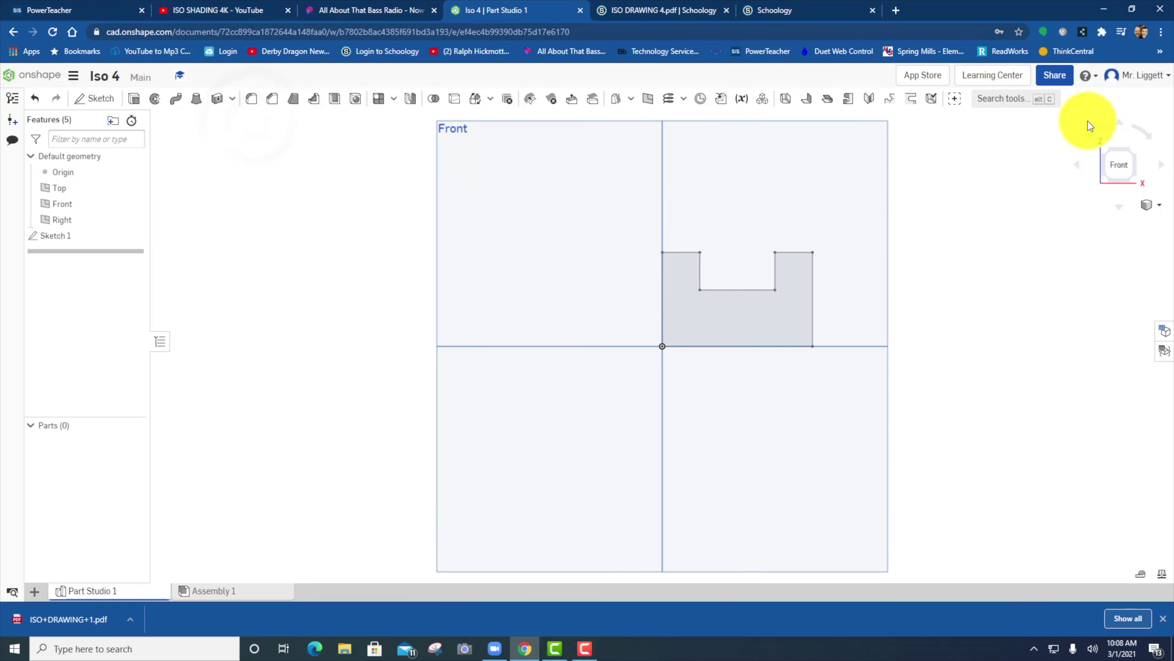
- Extrude the U-shaped profile 1.5 in as a new solid behind the Front plane, checking the depth in the Schoology drawing
{"action": "left_click", "coordinate": [1132, 151]}
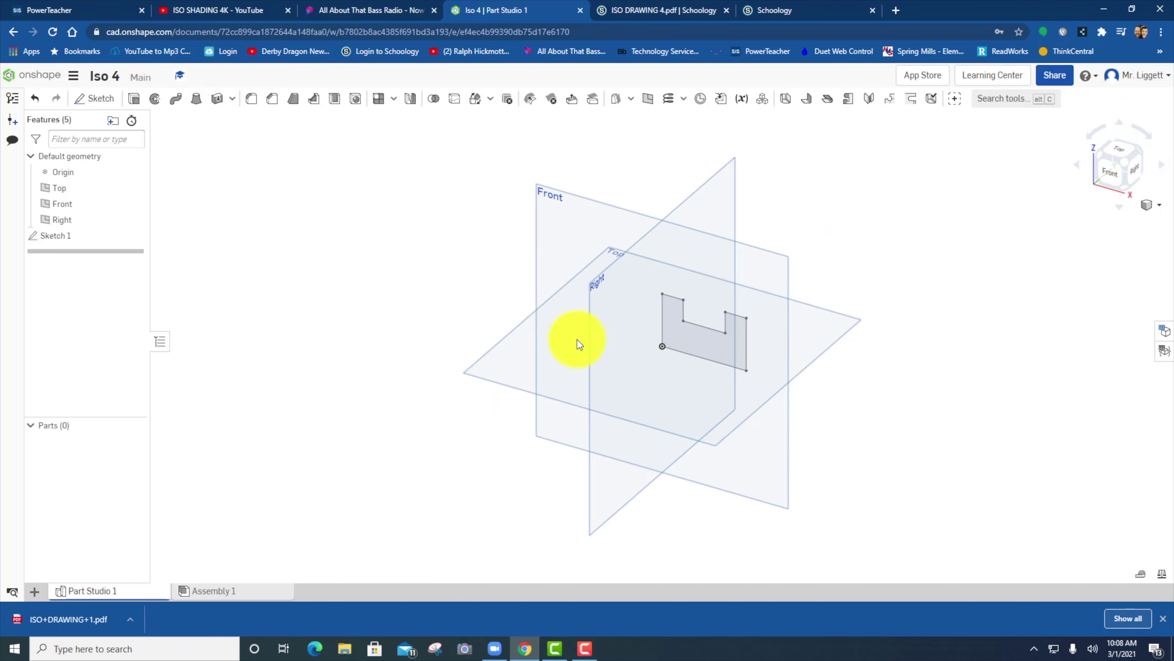
{"action": "left_click", "coordinate": [134, 99]}
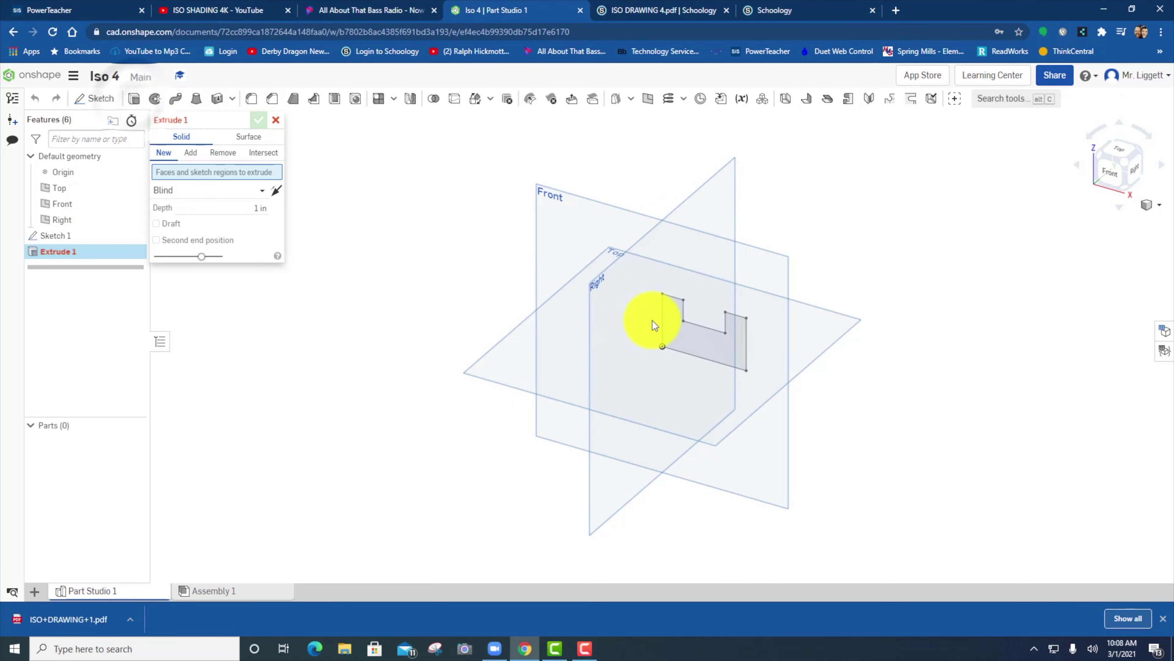
{"action": "left_click", "coordinate": [681, 340]}
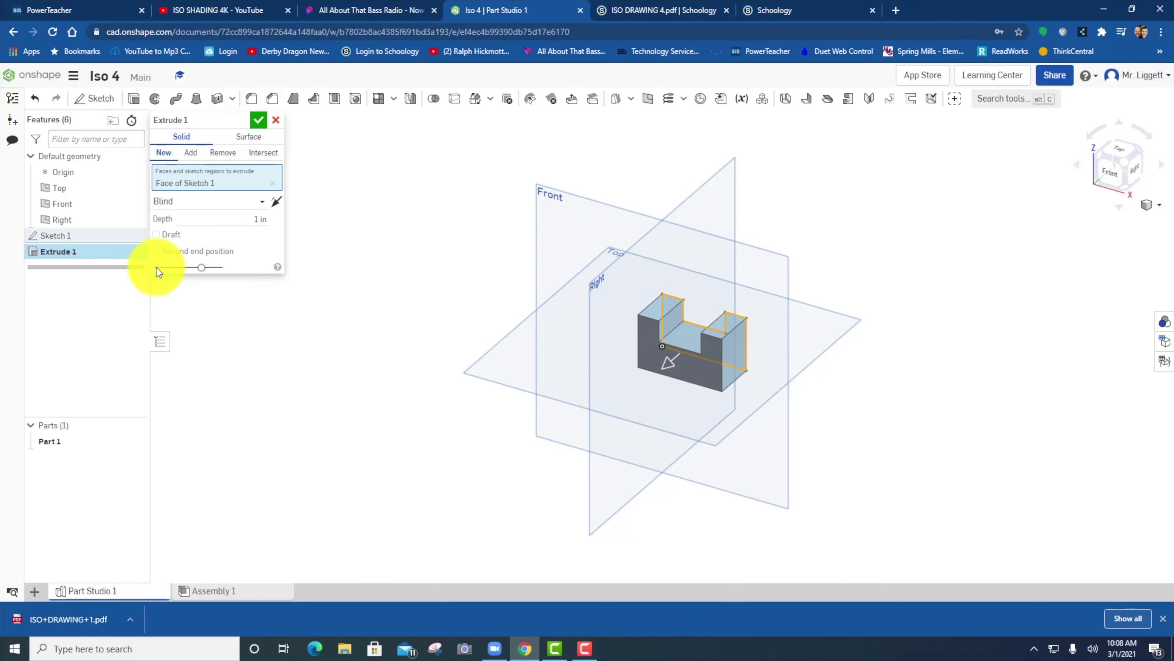
{"action": "left_click", "coordinate": [276, 202]}
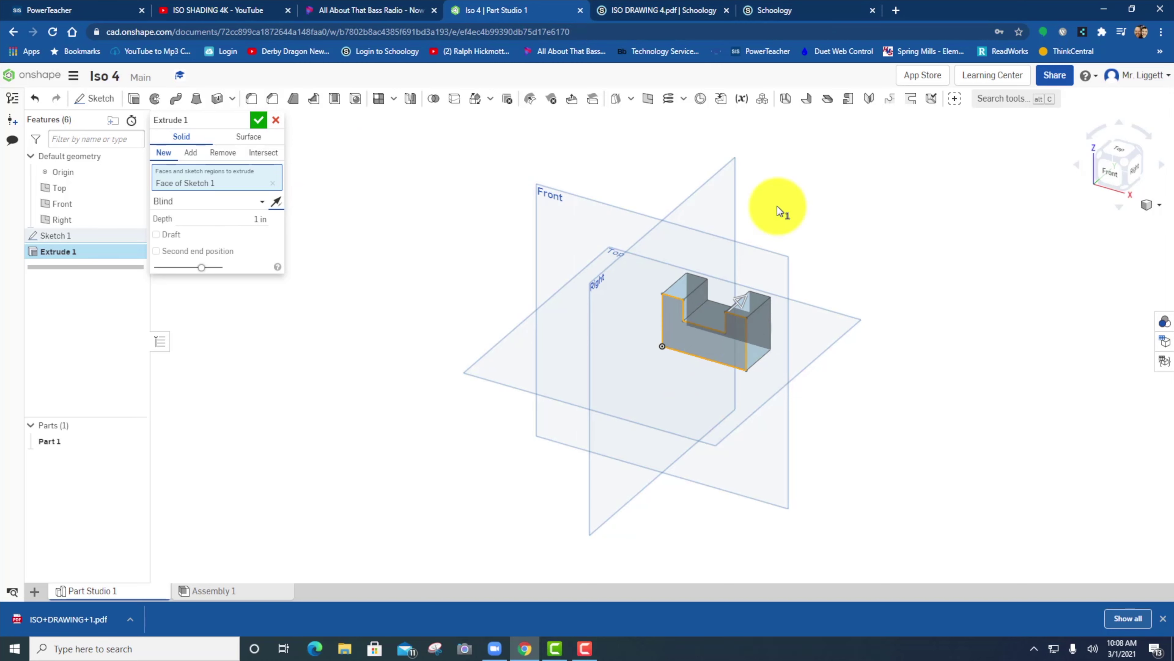
{"action": "left_click", "coordinate": [790, 10]}
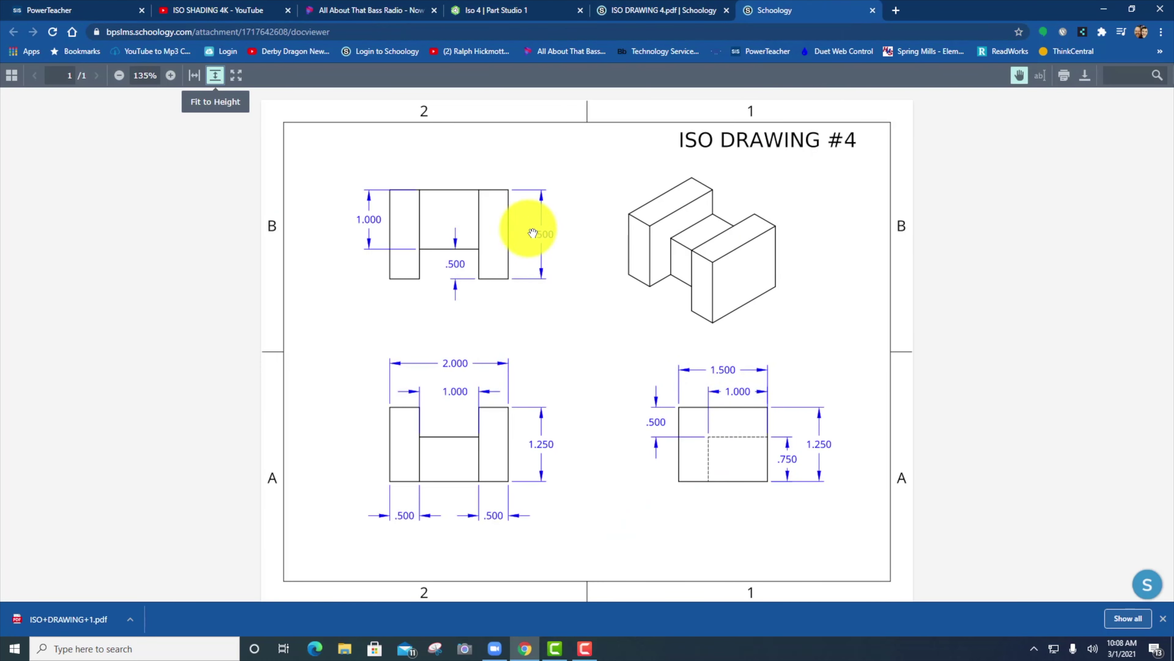
{"action": "left_click", "coordinate": [500, 9]}
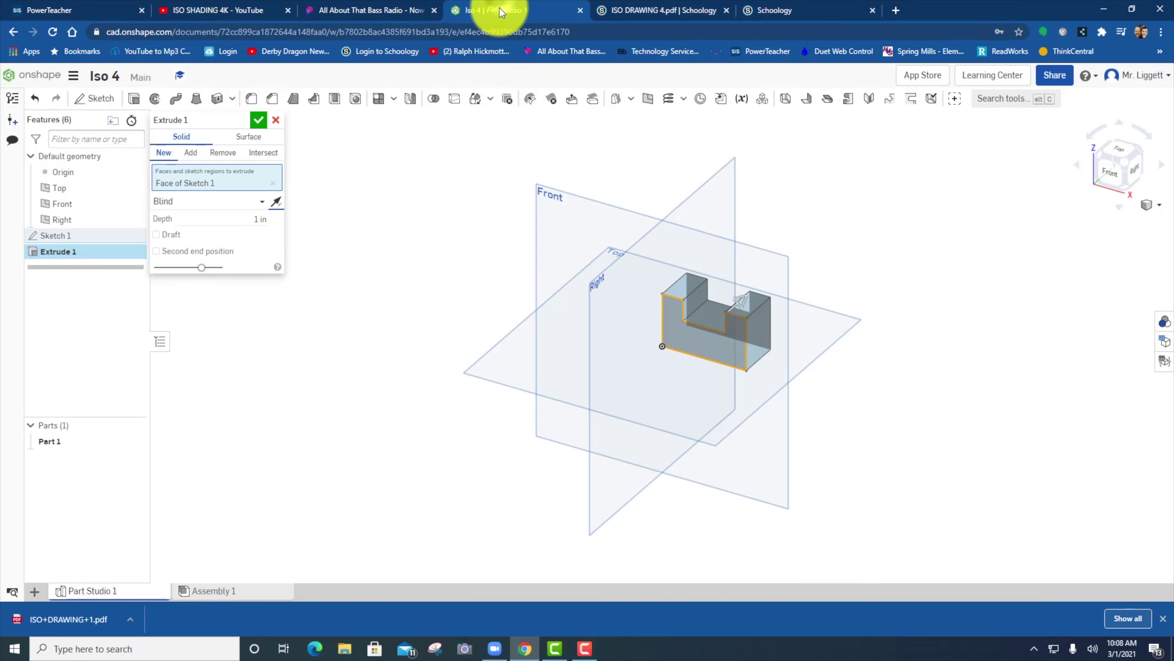
{"action": "left_click", "coordinate": [259, 223]}
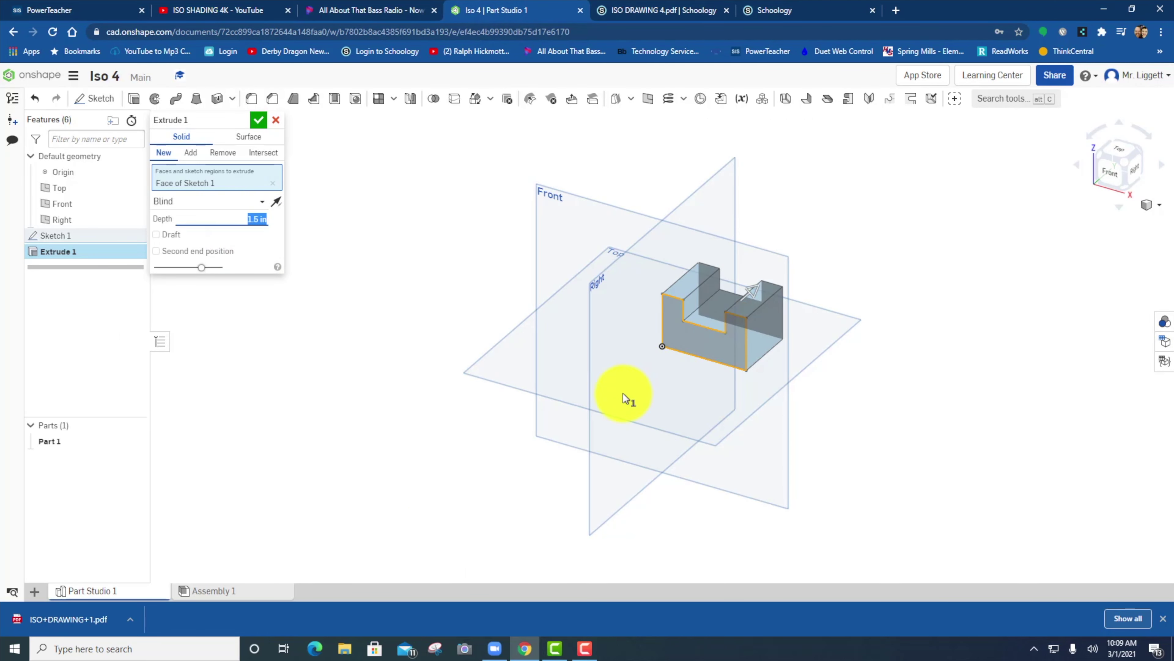
{"action": "left_click", "coordinate": [258, 122]}
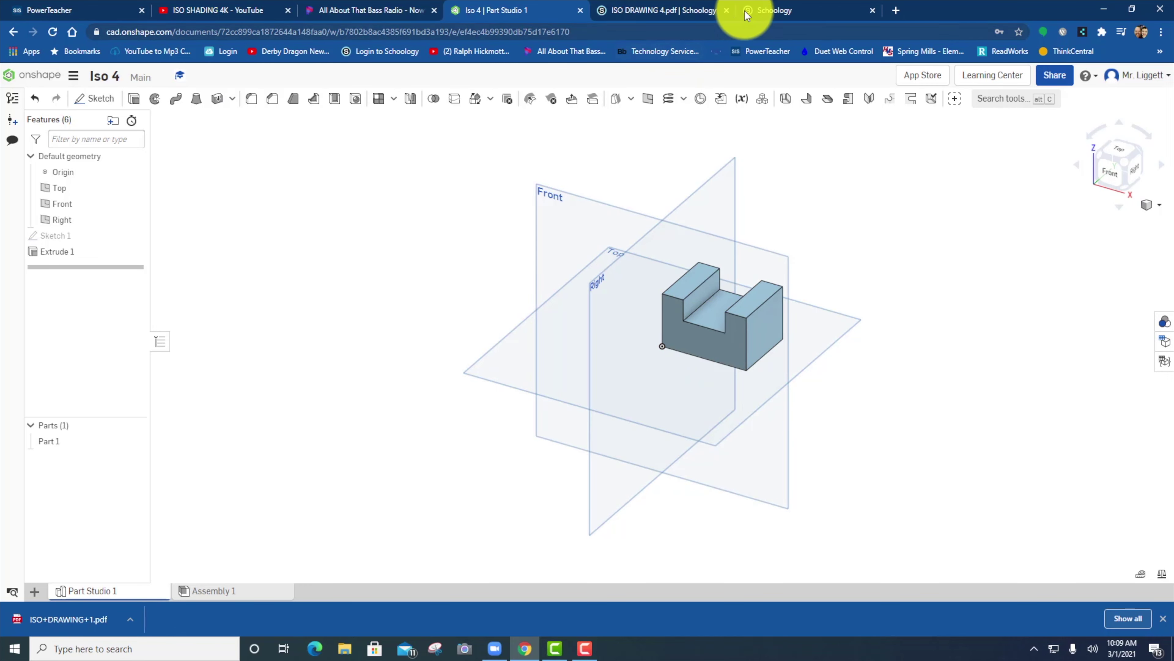
- Check the centre recess in the Schoology drawing and start a sketch on the part's notch floor, viewed from the top
{"action": "left_click", "coordinate": [760, 10]}
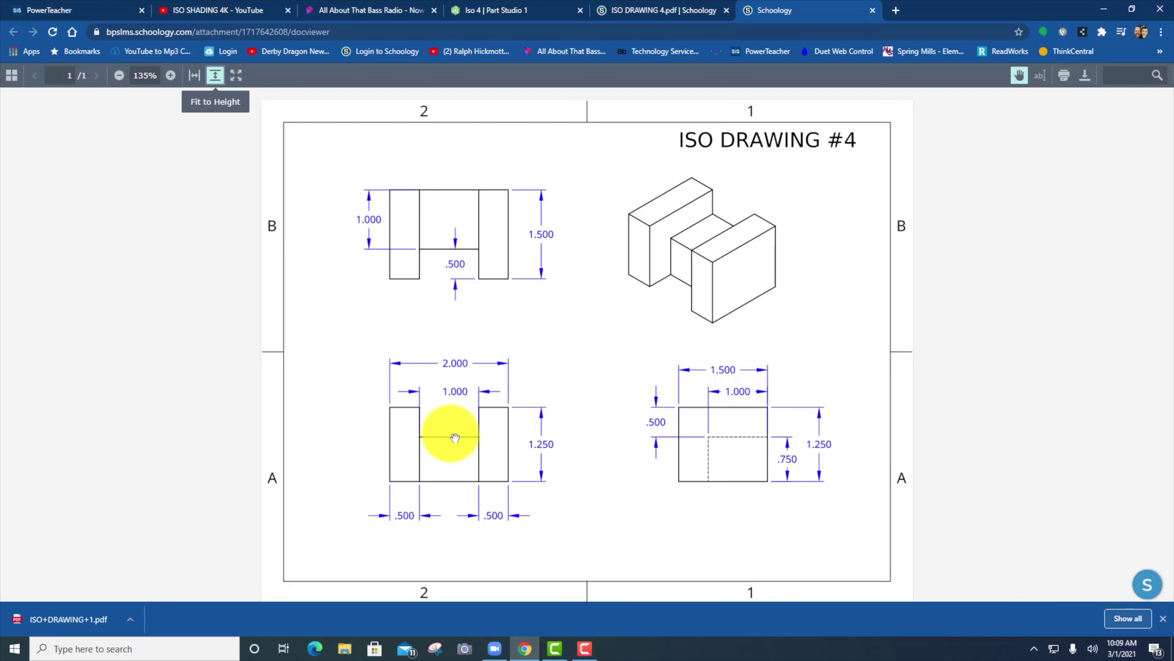
{"action": "left_click", "coordinate": [527, 11]}
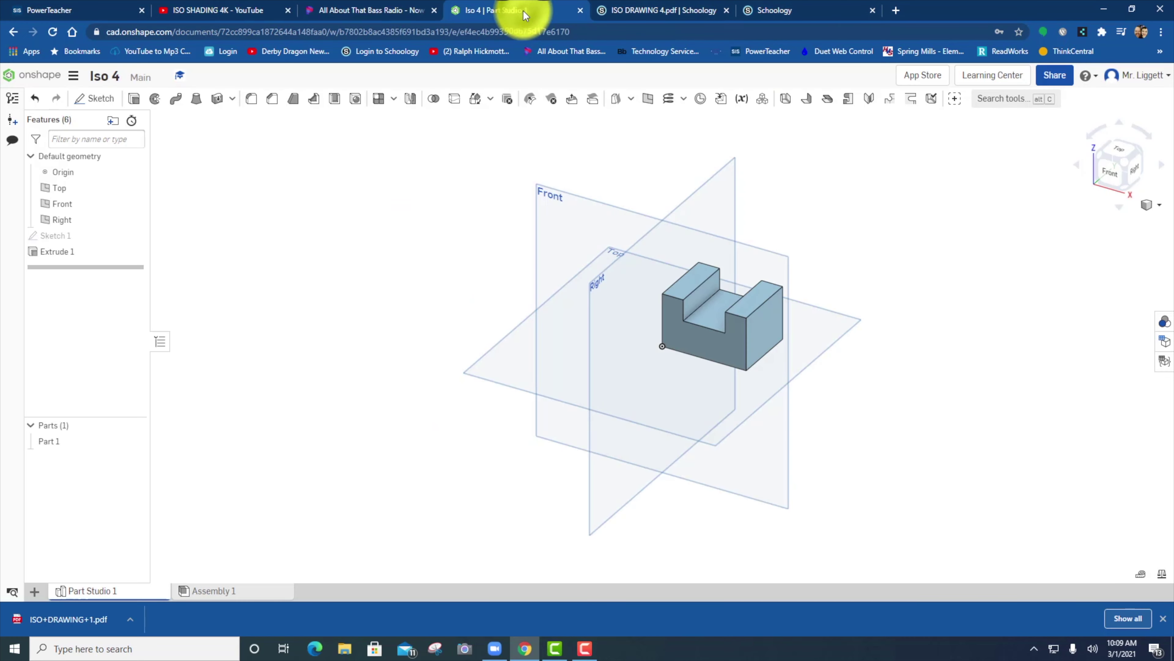
{"action": "left_click", "coordinate": [713, 321]}
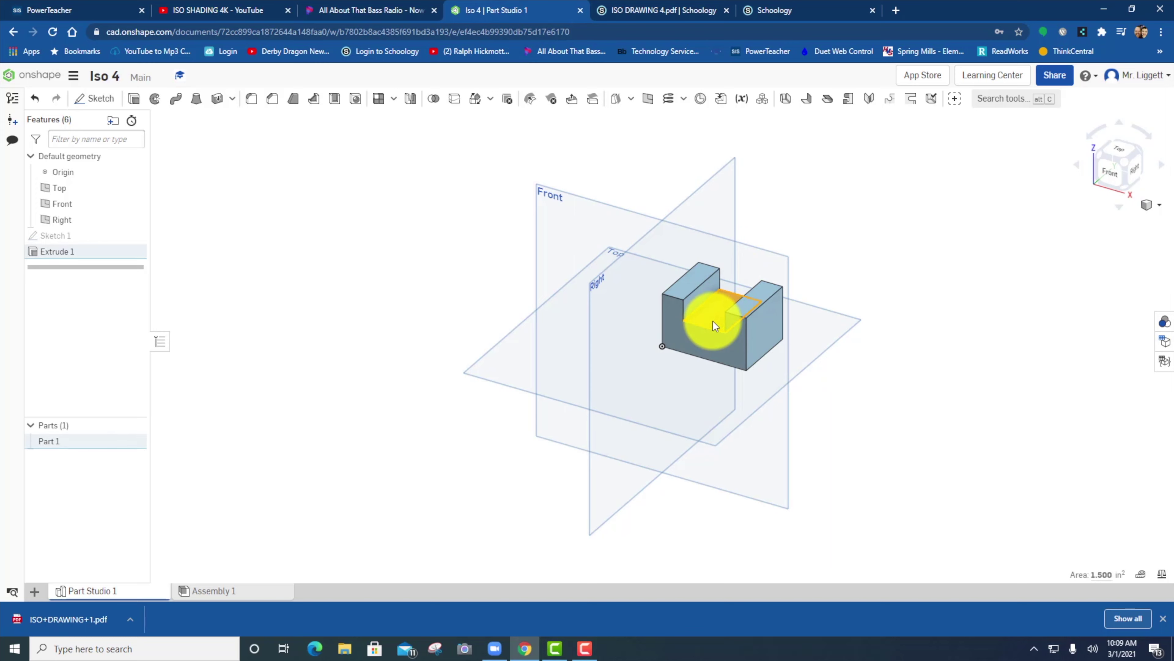
{"action": "right_click", "coordinate": [713, 321]}
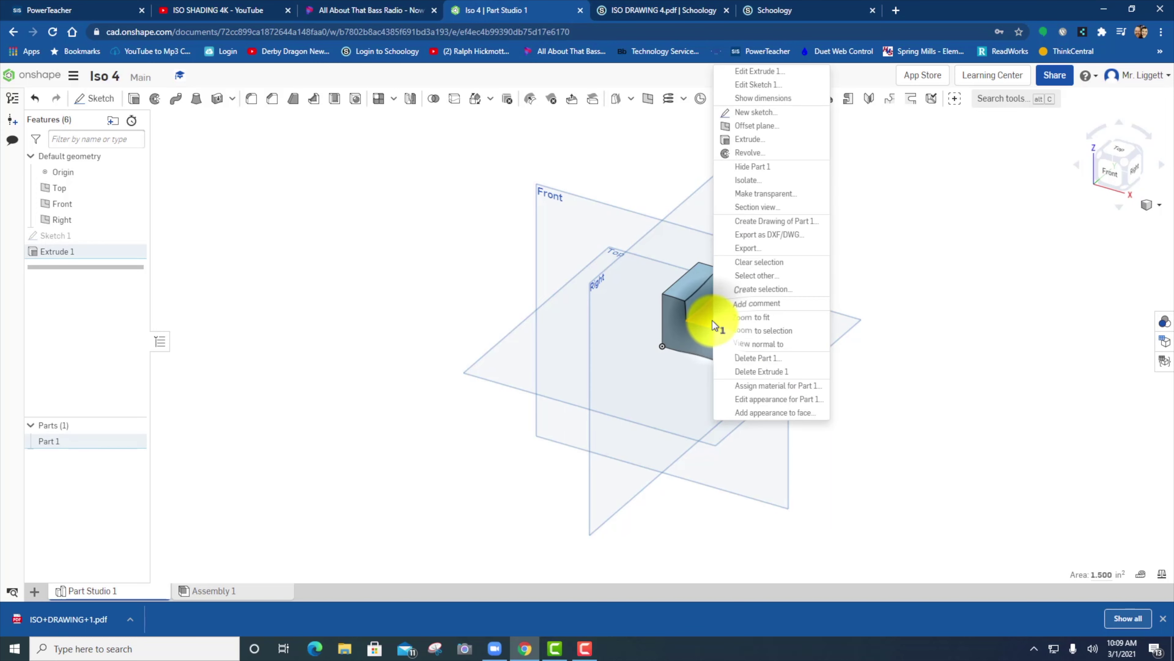
{"action": "left_click", "coordinate": [752, 114]}
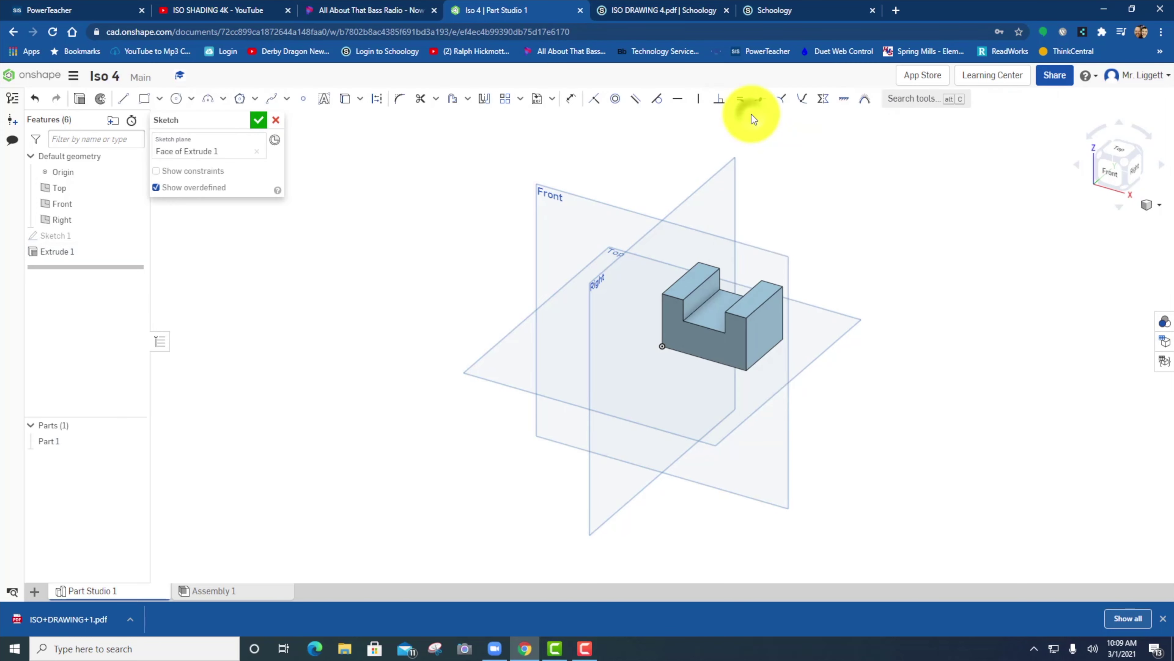
{"action": "left_click", "coordinate": [1125, 149]}
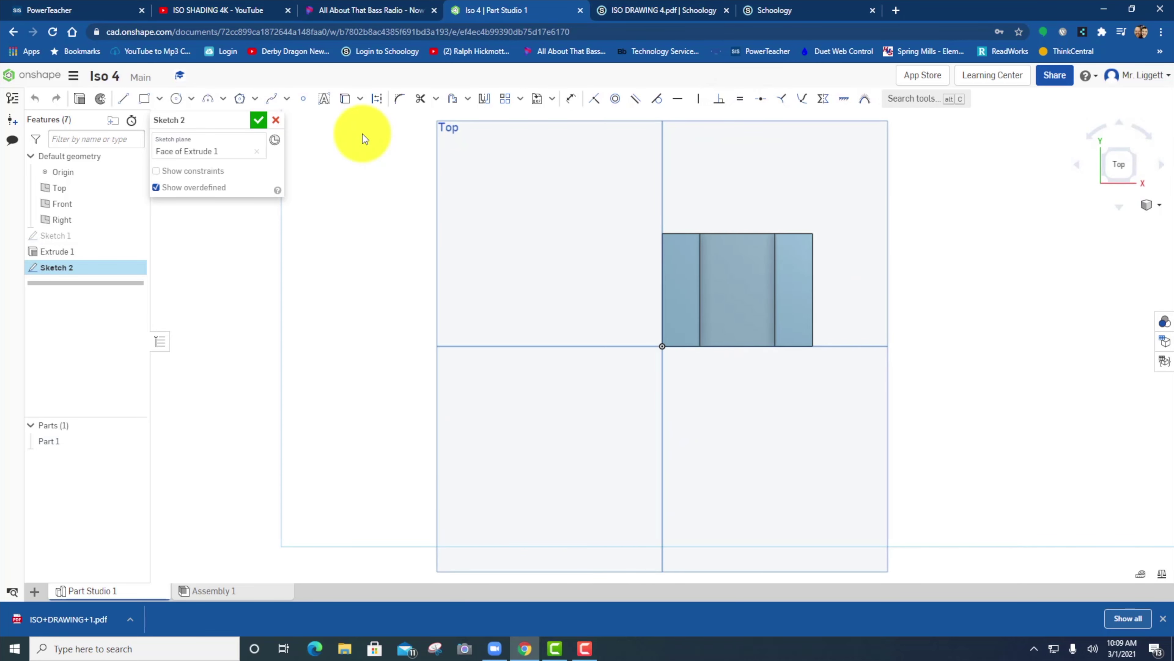
- Sketch a 1 in by 0.5 in corner rectangle across the front edge of the notch floor and finish the sketch
{"action": "left_click", "coordinate": [145, 98]}
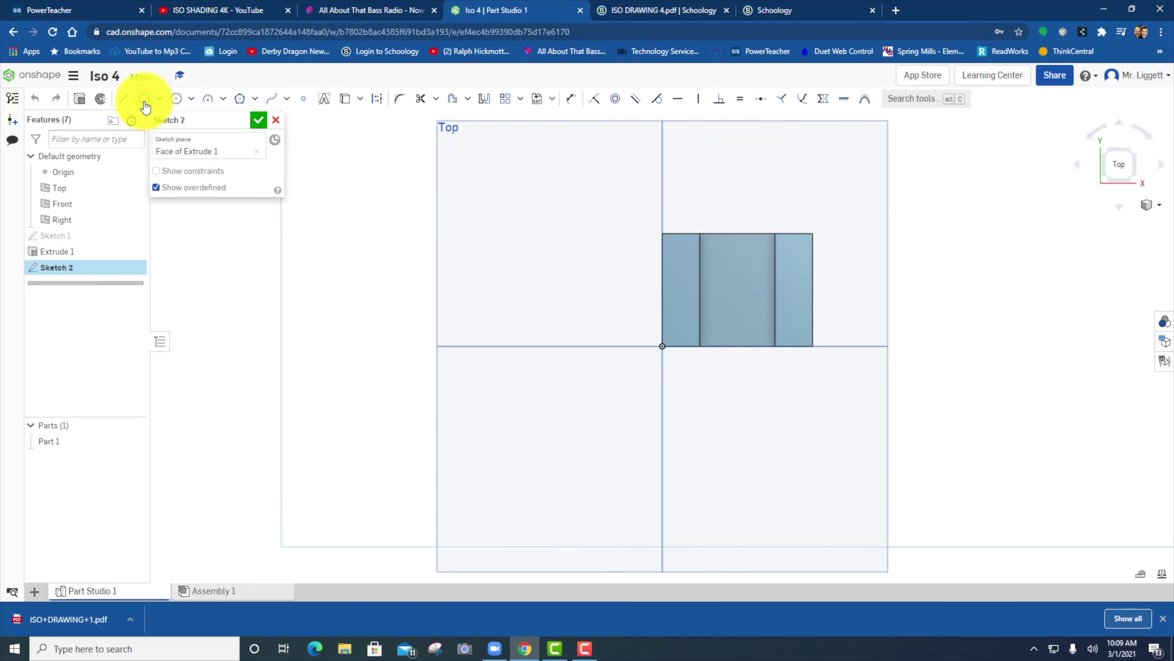
{"action": "left_click", "coordinate": [700, 347]}
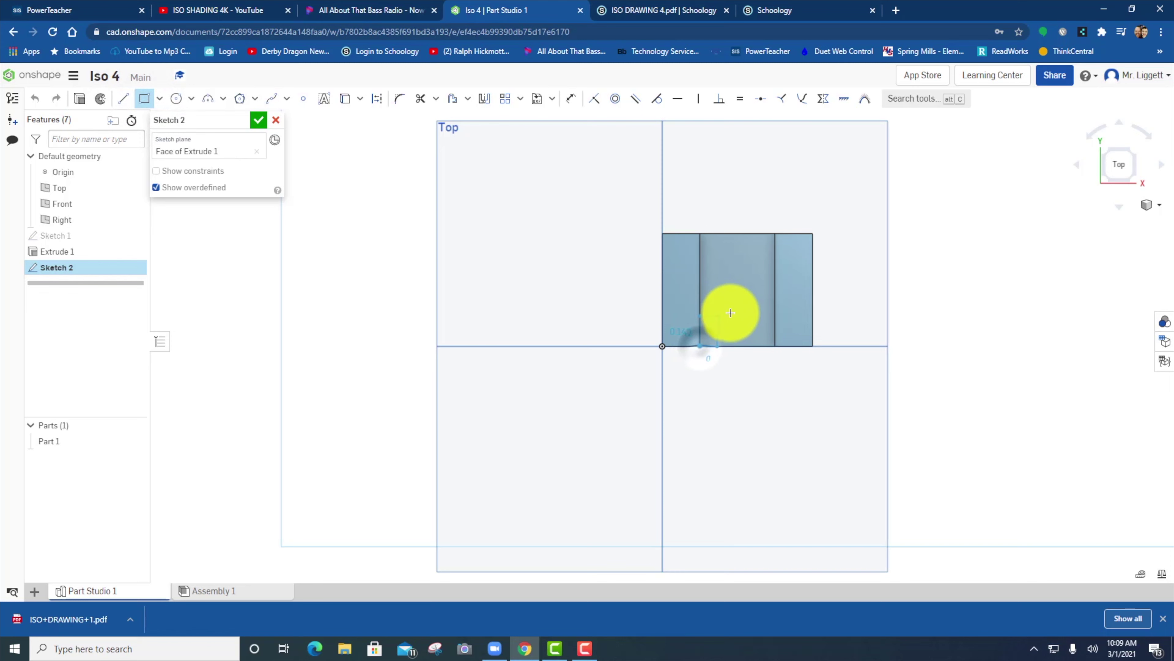
{"action": "left_click", "coordinate": [774, 307]}
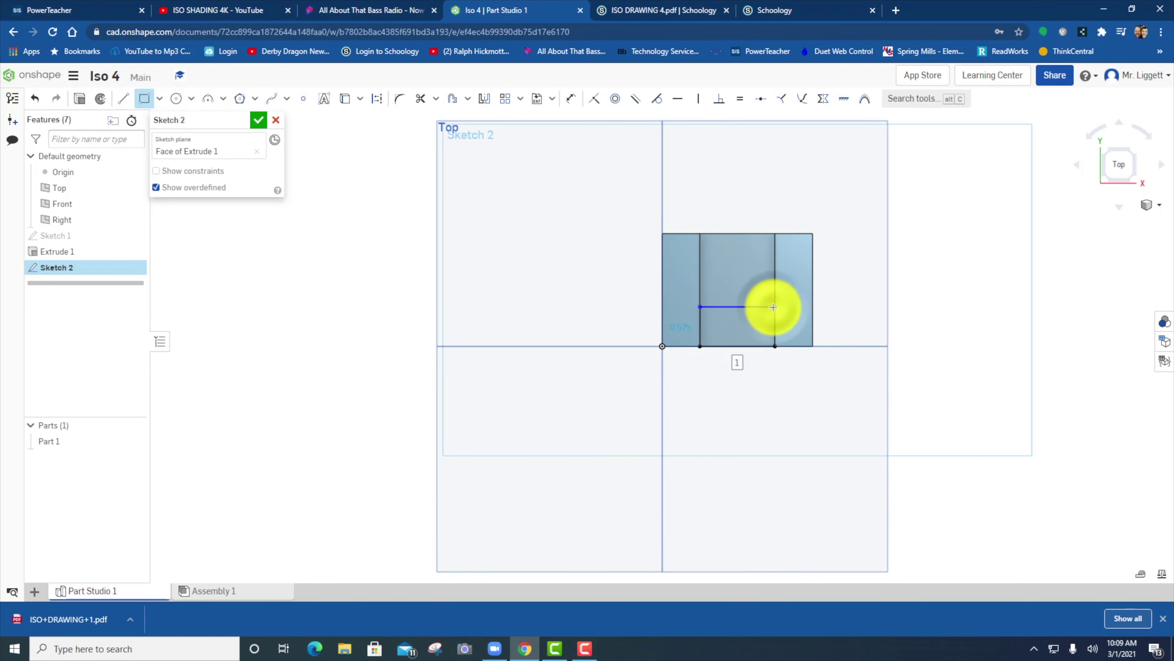
{"action": "type", "text": "1"}
{"action": "key", "text": "Return"}
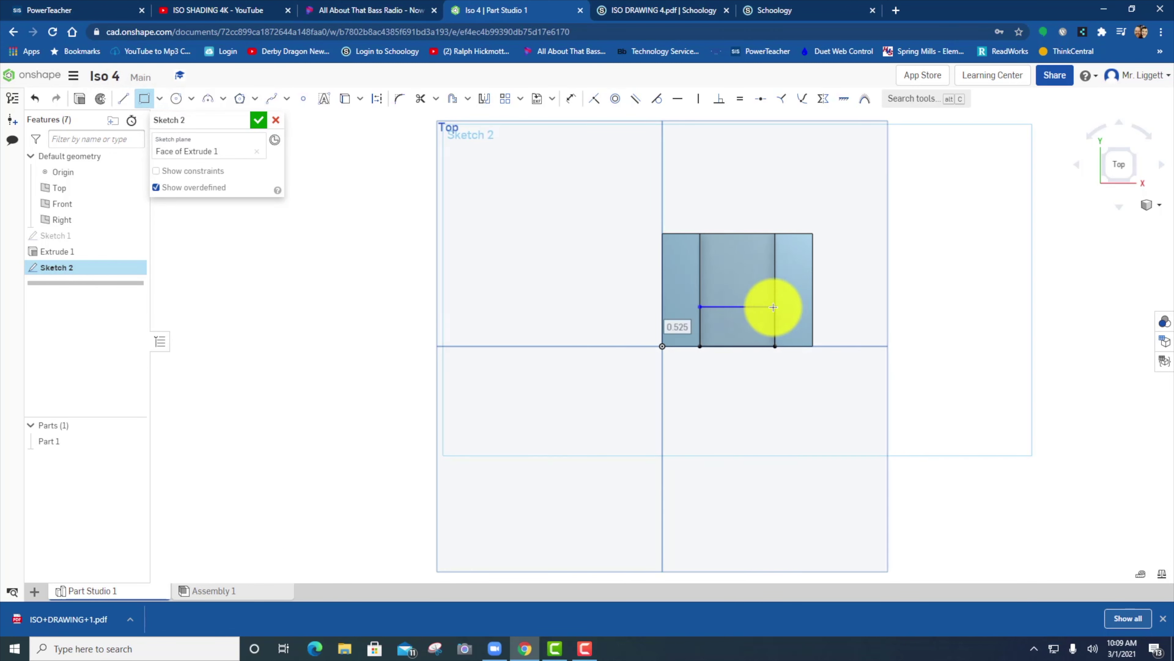
{"action": "type", "text": ".5"}
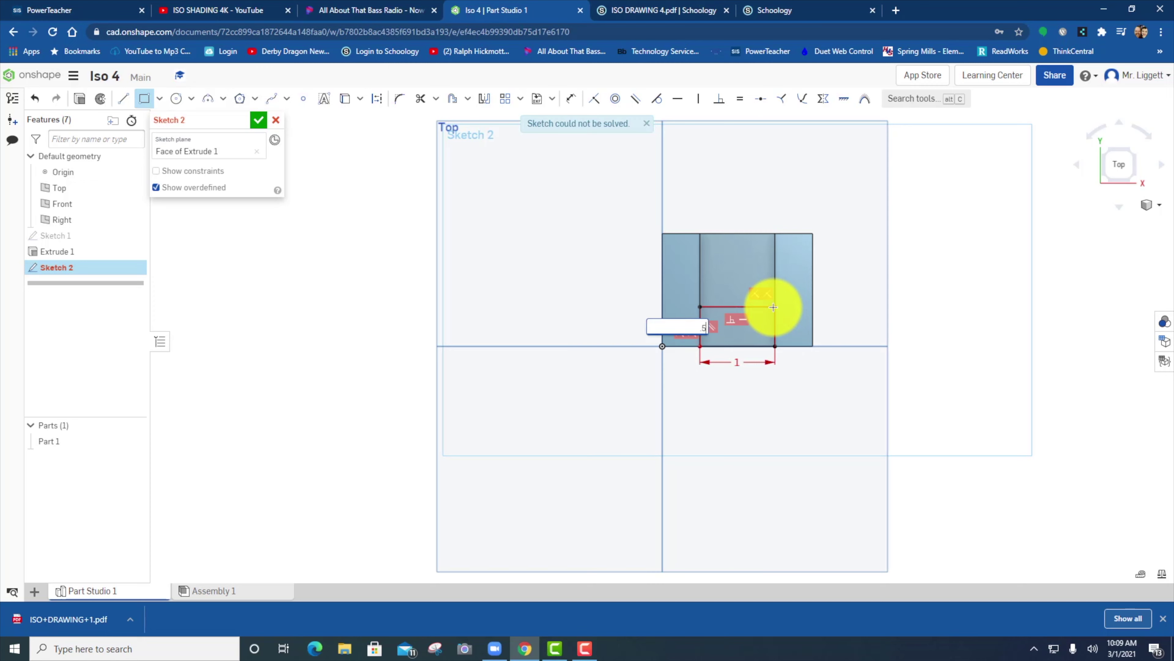
{"action": "key", "text": "Return"}
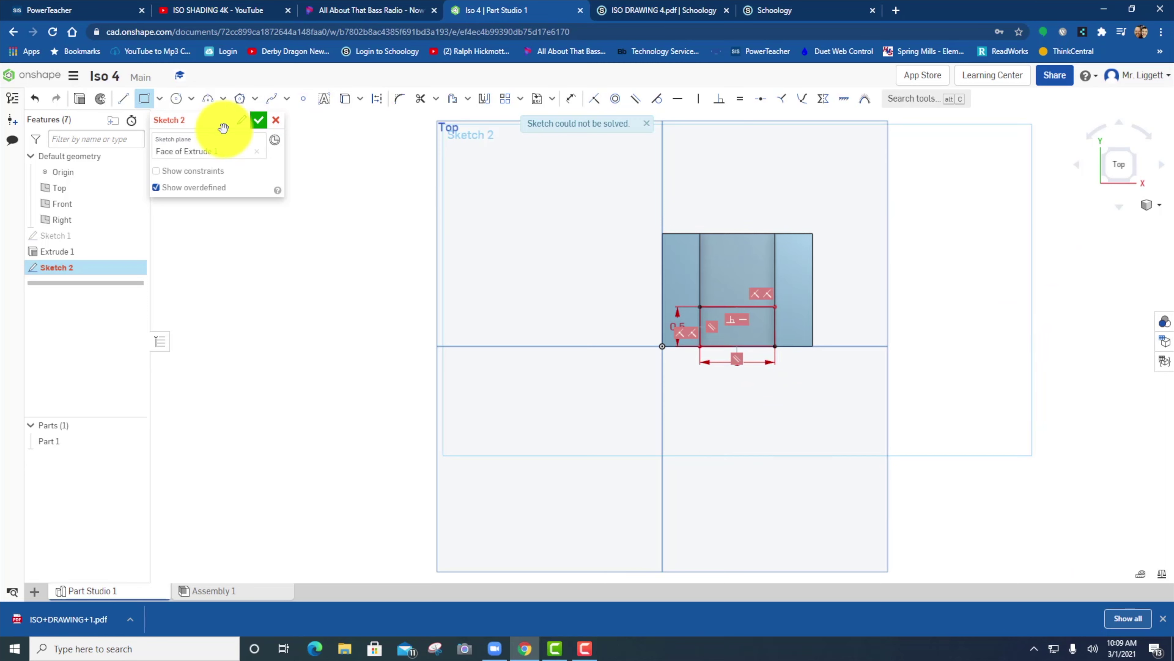
{"action": "left_click", "coordinate": [257, 122]}
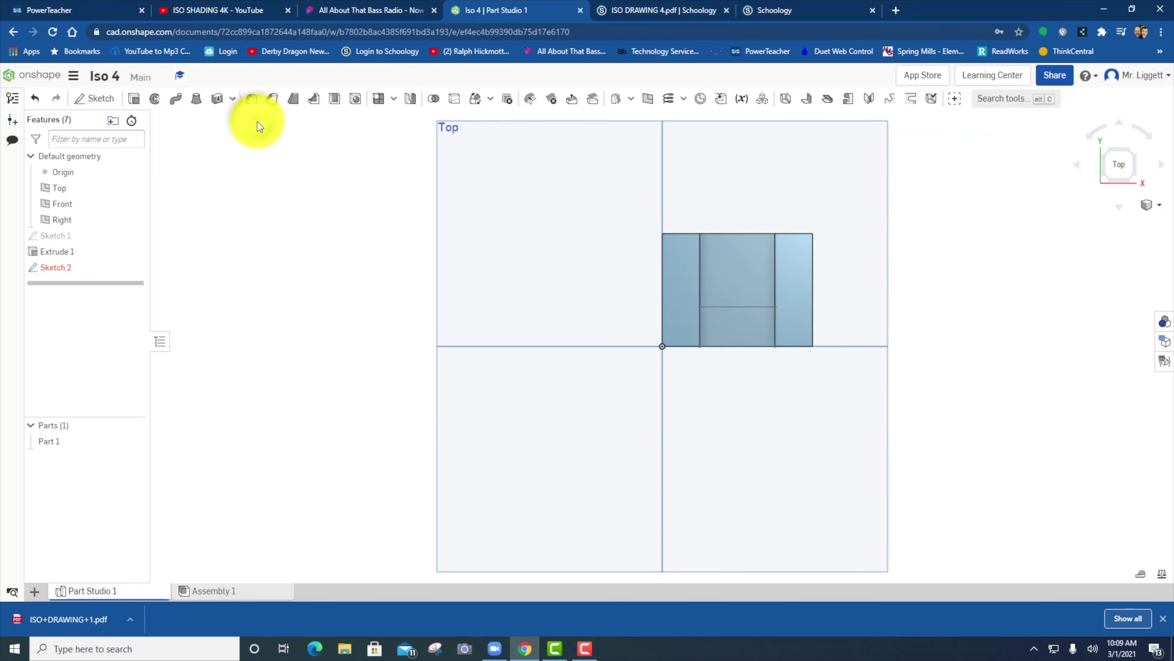
- Cut the rectangle 0.75 in down through the middle web with a Remove extrude
{"action": "left_click", "coordinate": [1104, 183]}
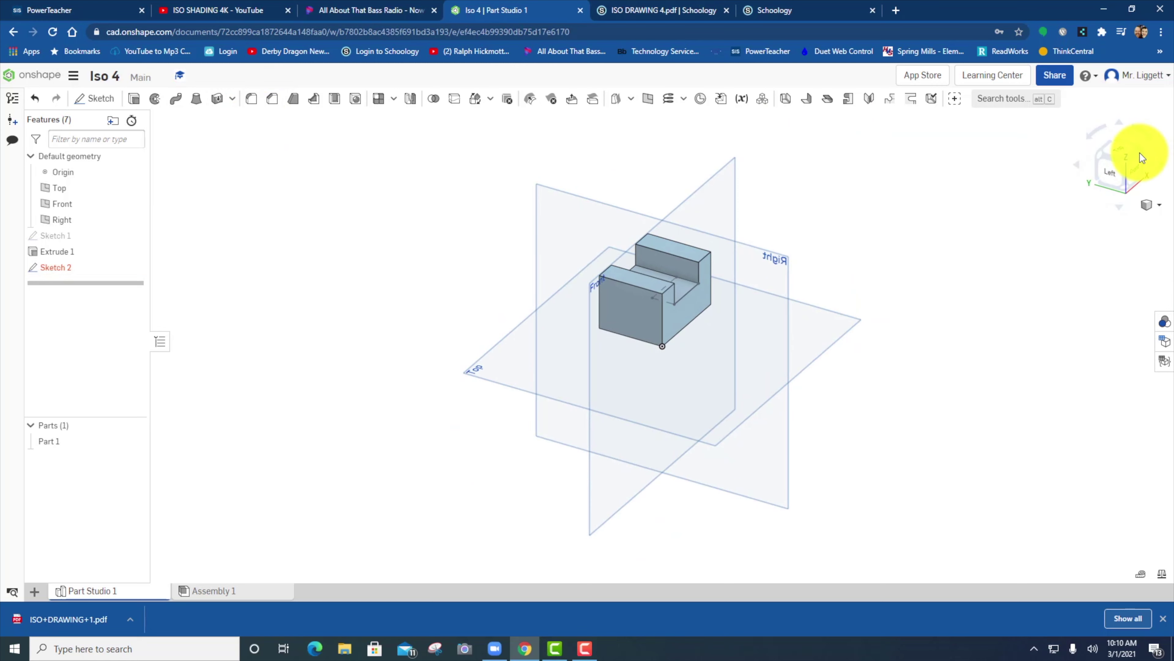
{"action": "left_click", "coordinate": [1141, 151]}
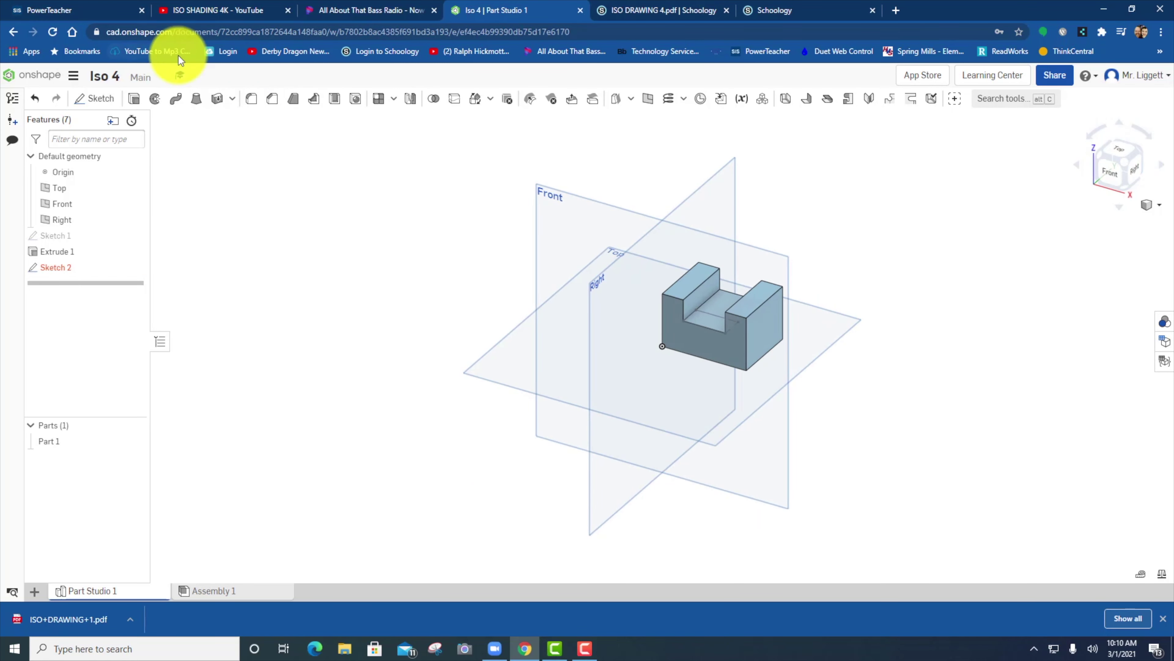
{"action": "left_click", "coordinate": [133, 105]}
{"action": "left_click", "coordinate": [701, 320]}
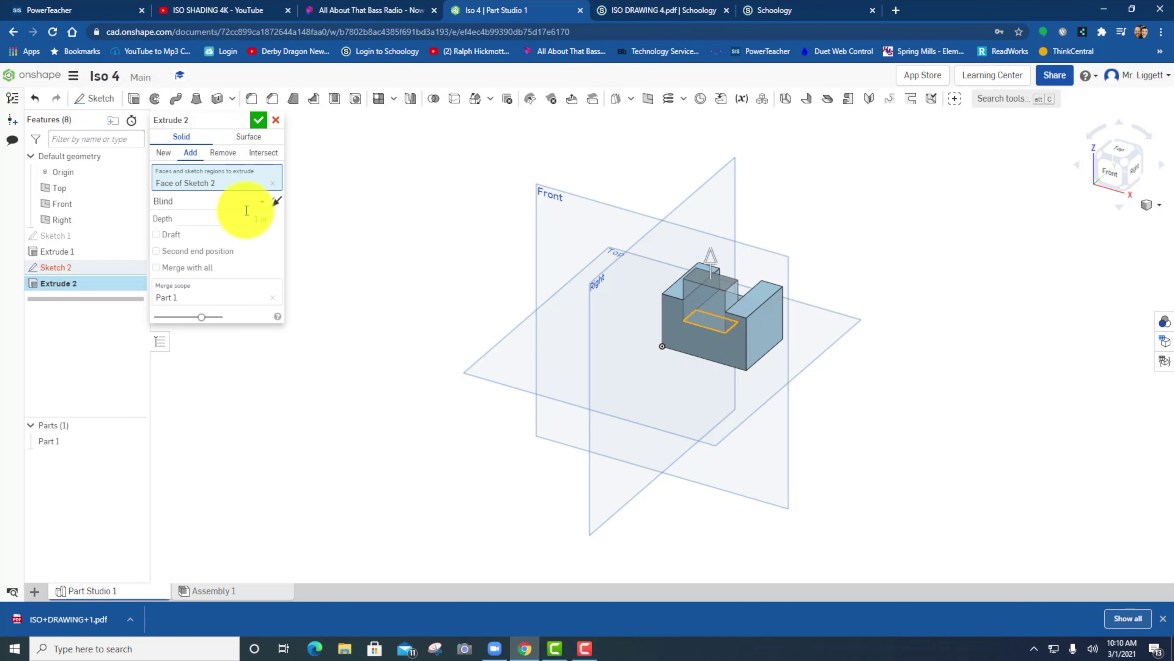
{"action": "left_click", "coordinate": [225, 156]}
{"action": "left_click", "coordinate": [257, 221]}
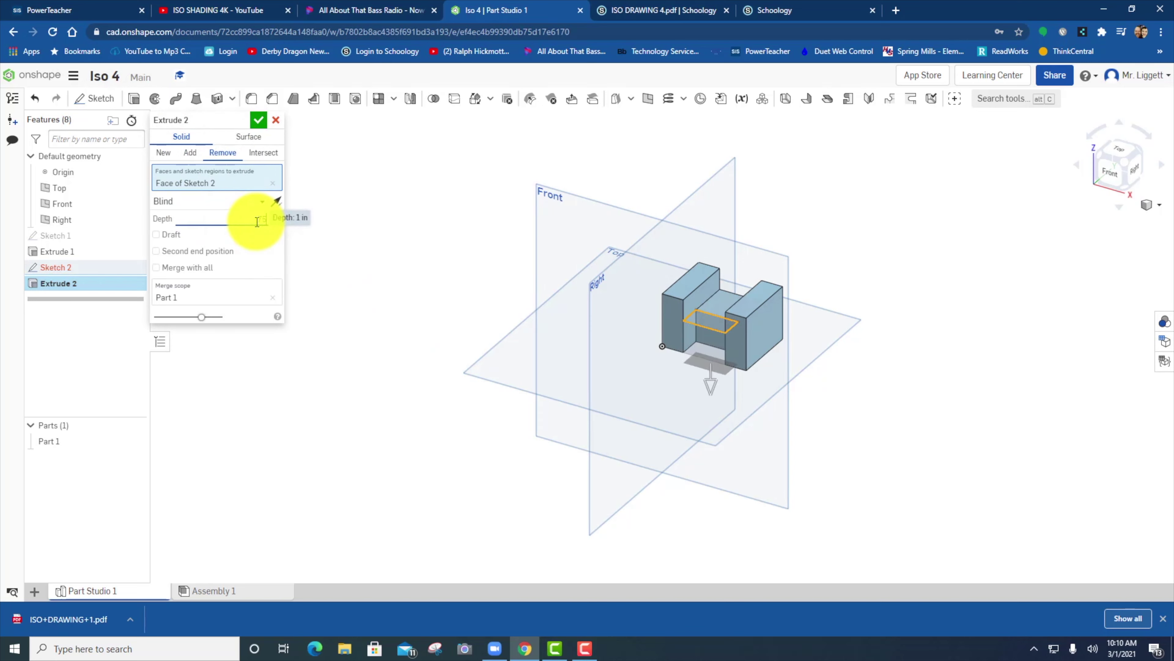
{"action": "type", "text": ".75"}
{"action": "key", "text": "Return"}
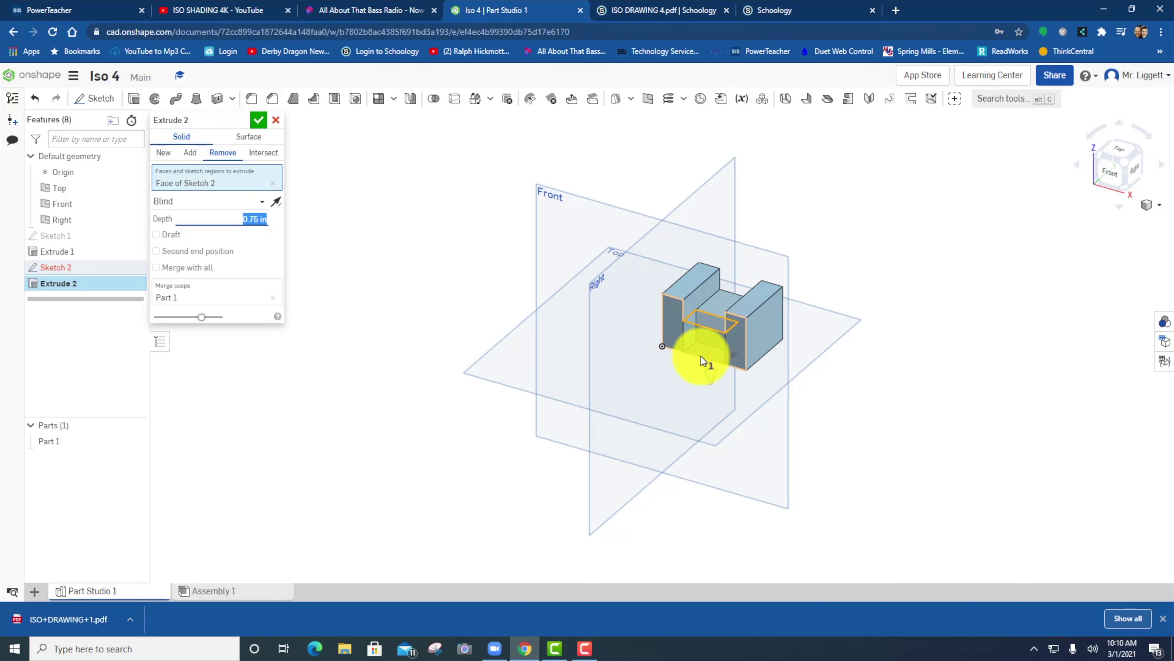
{"action": "left_click", "coordinate": [258, 120]}
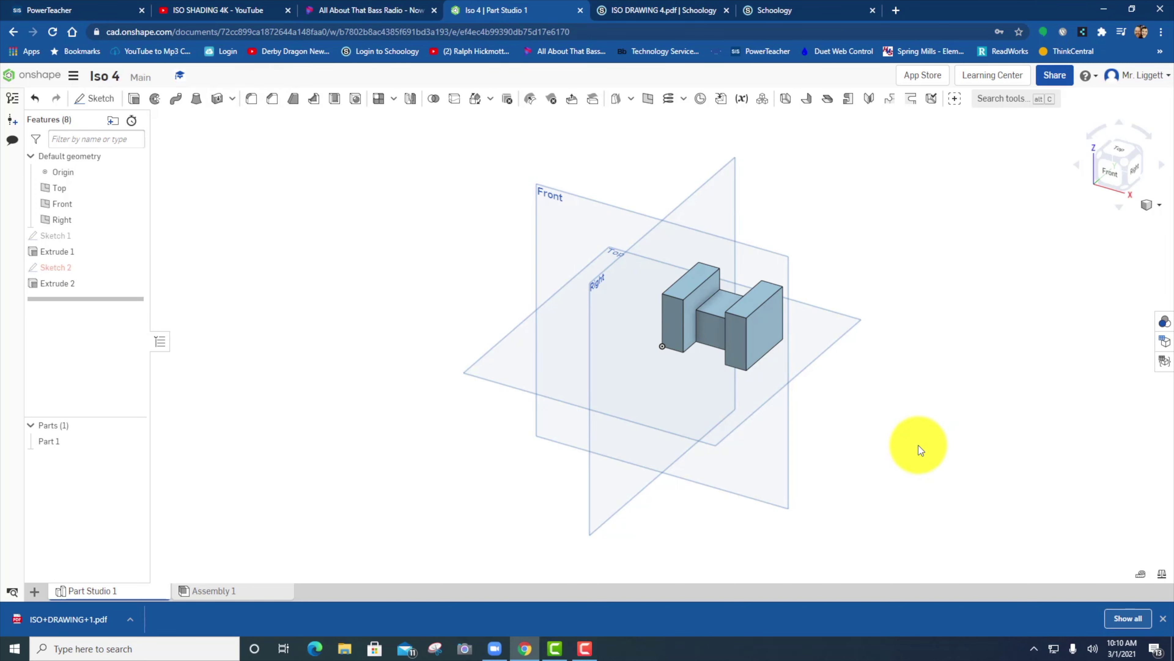
- Create a new drawing in the document from a custom template
{"action": "left_click", "coordinate": [37, 594]}
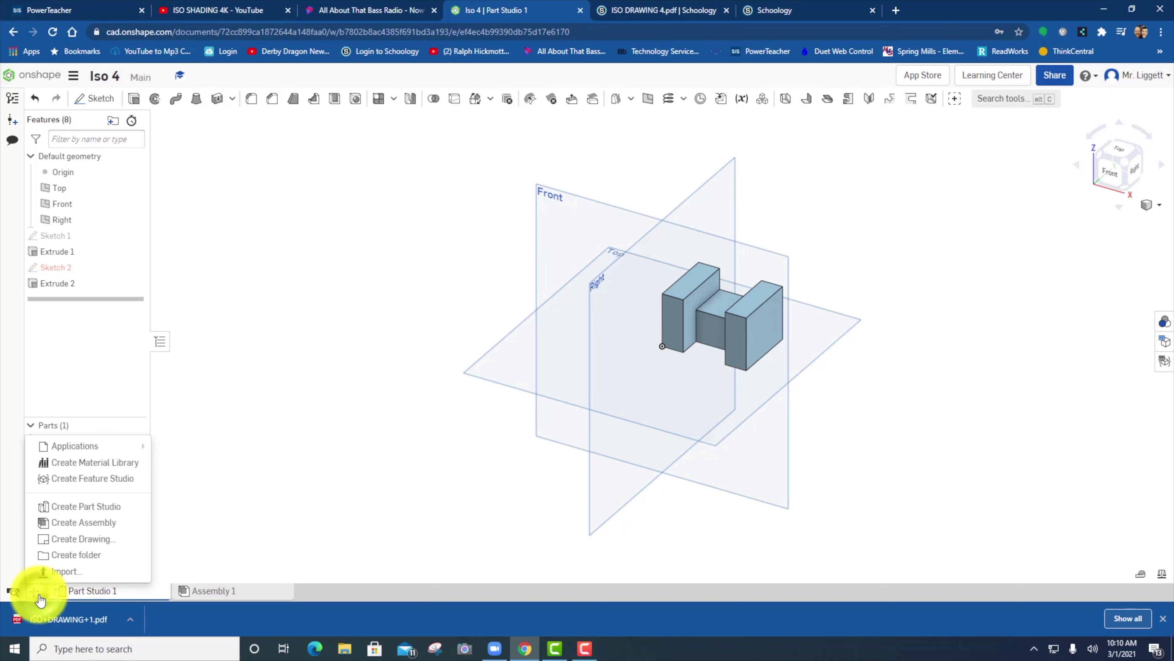
{"action": "left_click", "coordinate": [77, 544]}
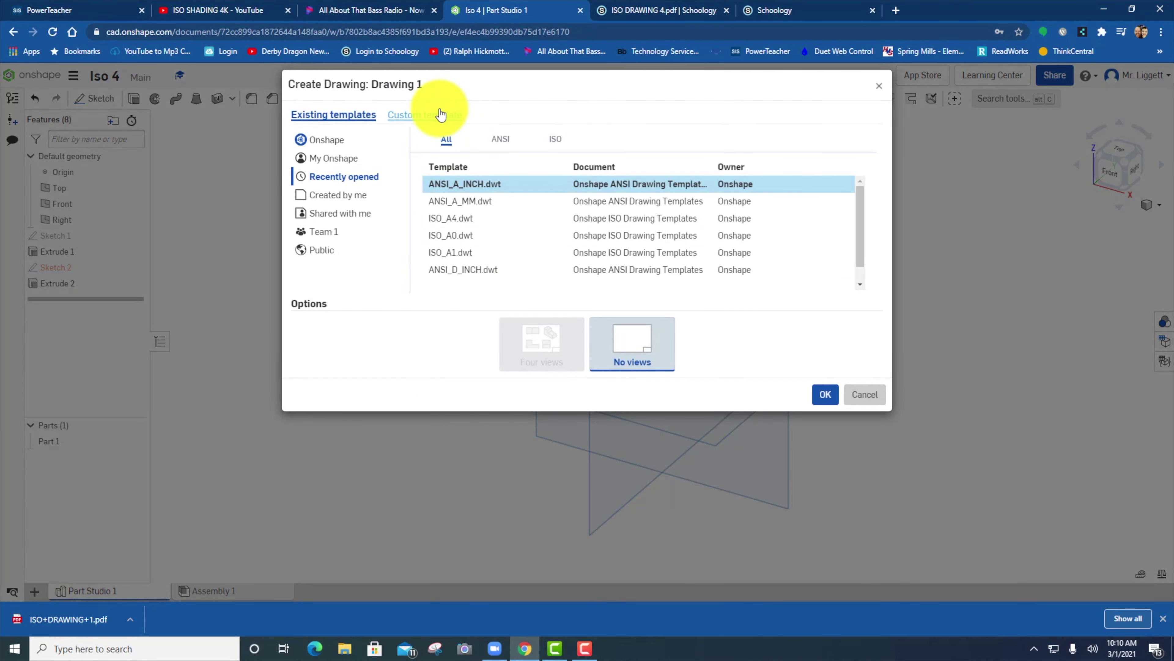
{"action": "left_click", "coordinate": [441, 115]}
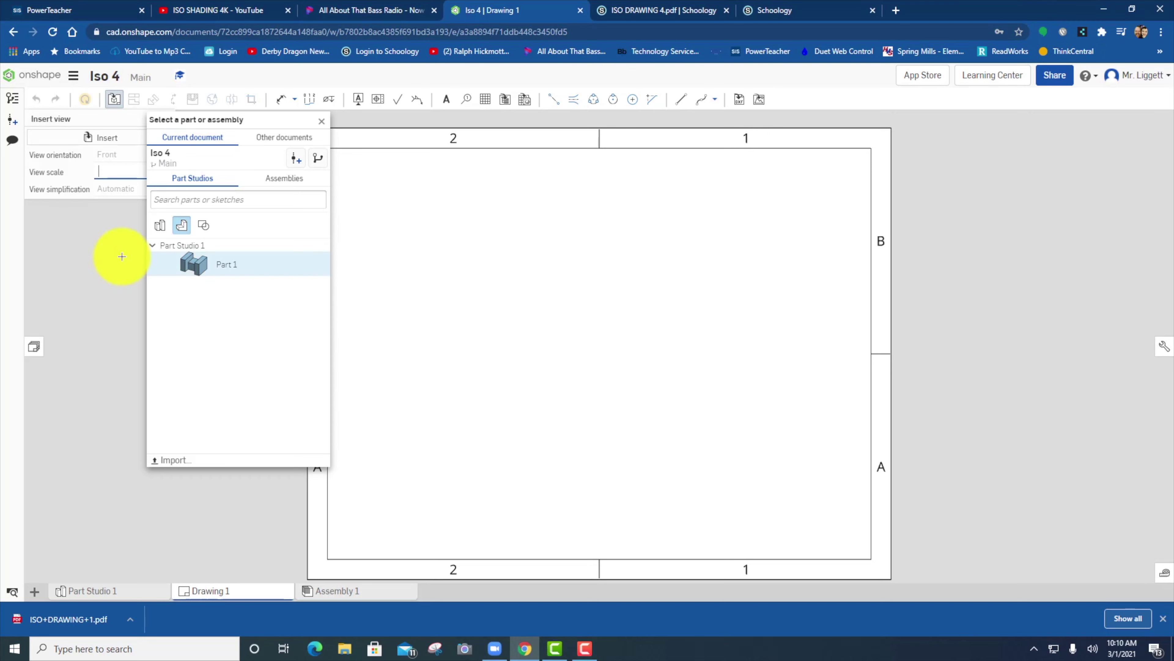
- Place a 1:1 front view of Part 1 in the sheet's lower-left area and project its right-side and top views
{"action": "left_click", "coordinate": [193, 262]}
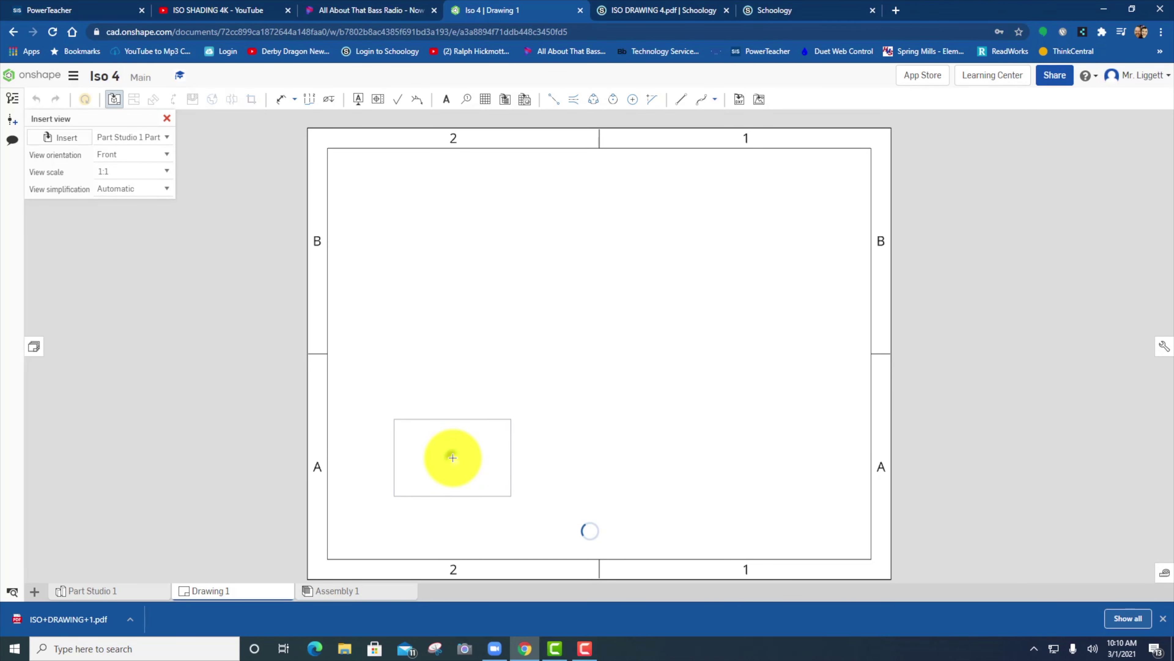
{"action": "left_click", "coordinate": [453, 457]}
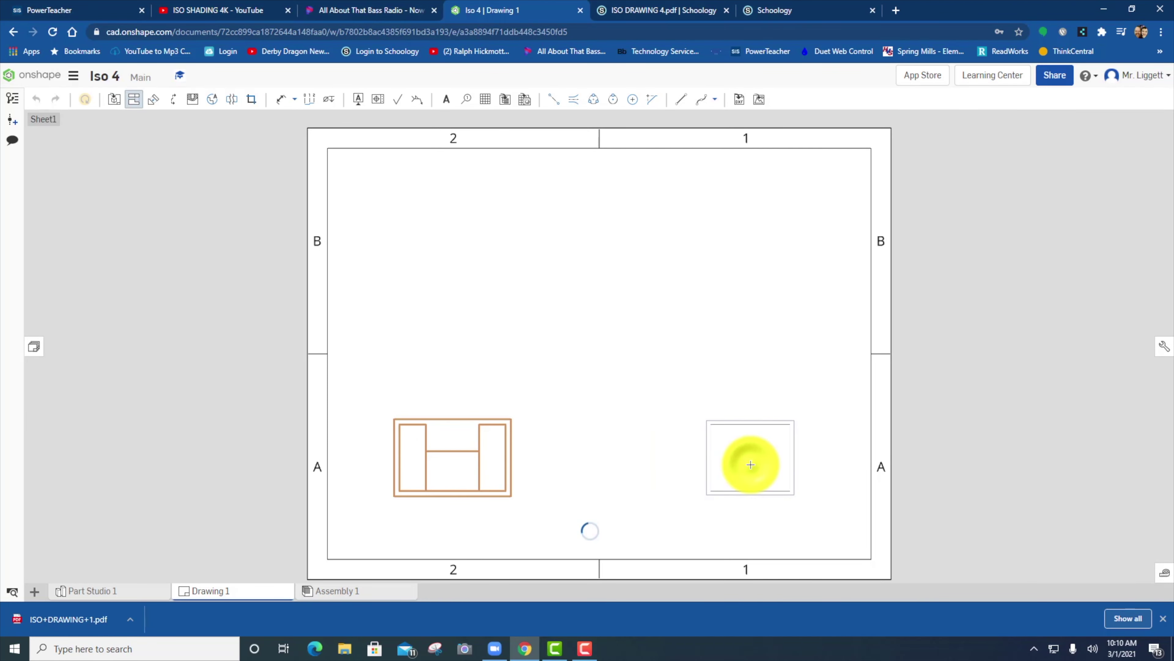
{"action": "left_click", "coordinate": [751, 465]}
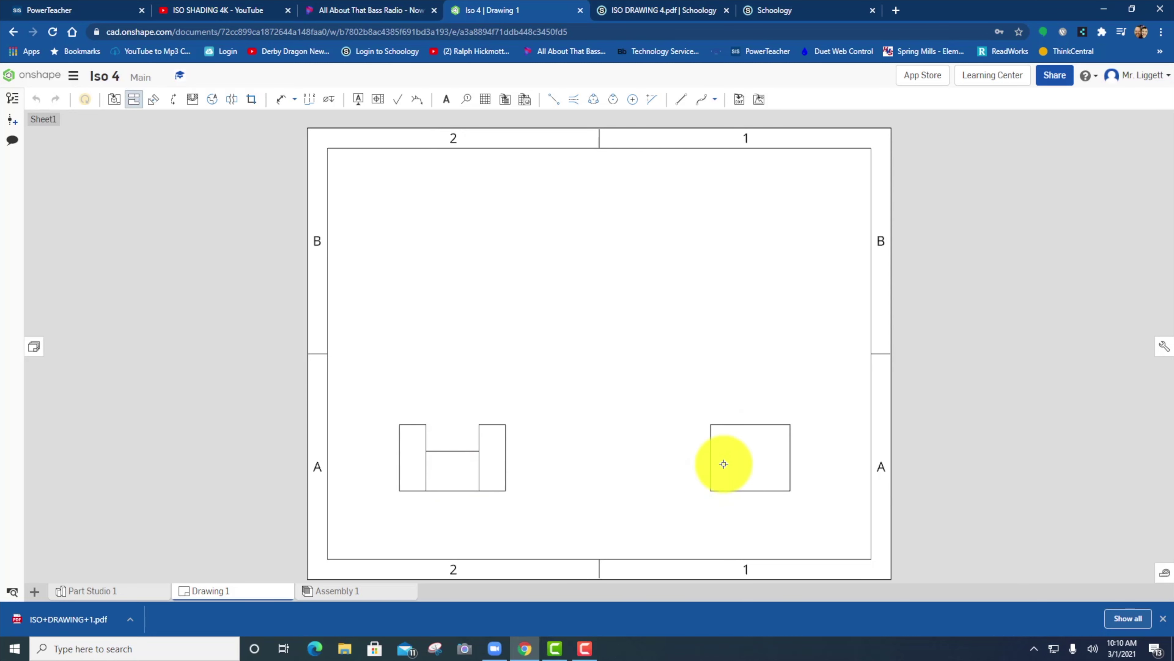
{"action": "left_click", "coordinate": [472, 468]}
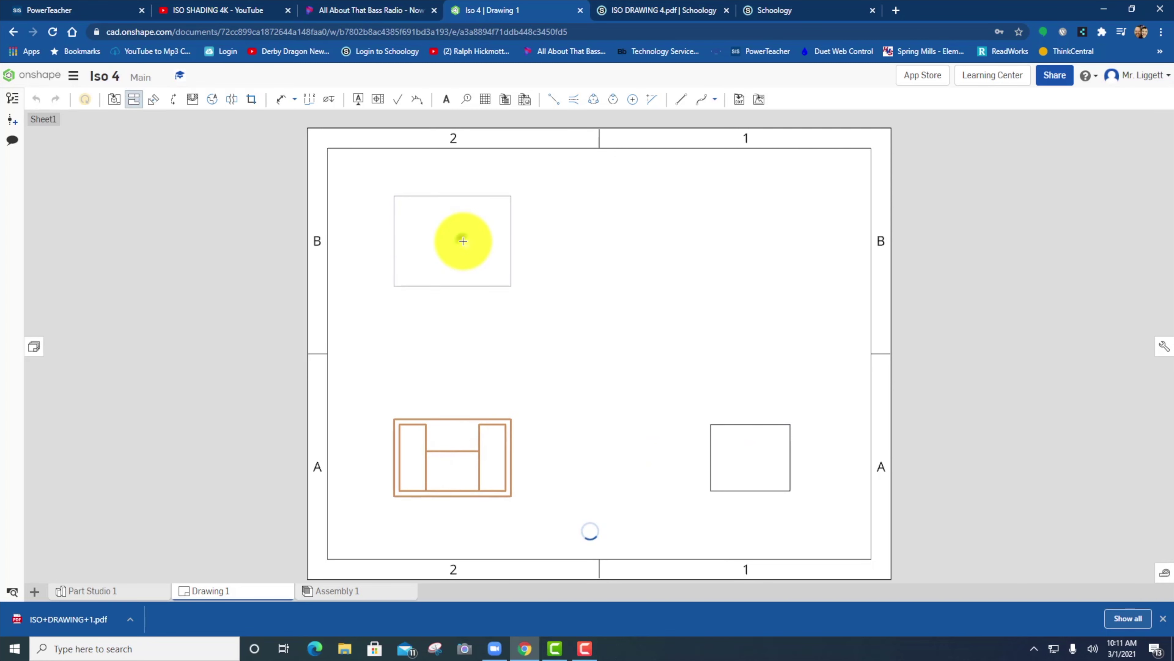
{"action": "left_click", "coordinate": [463, 241]}
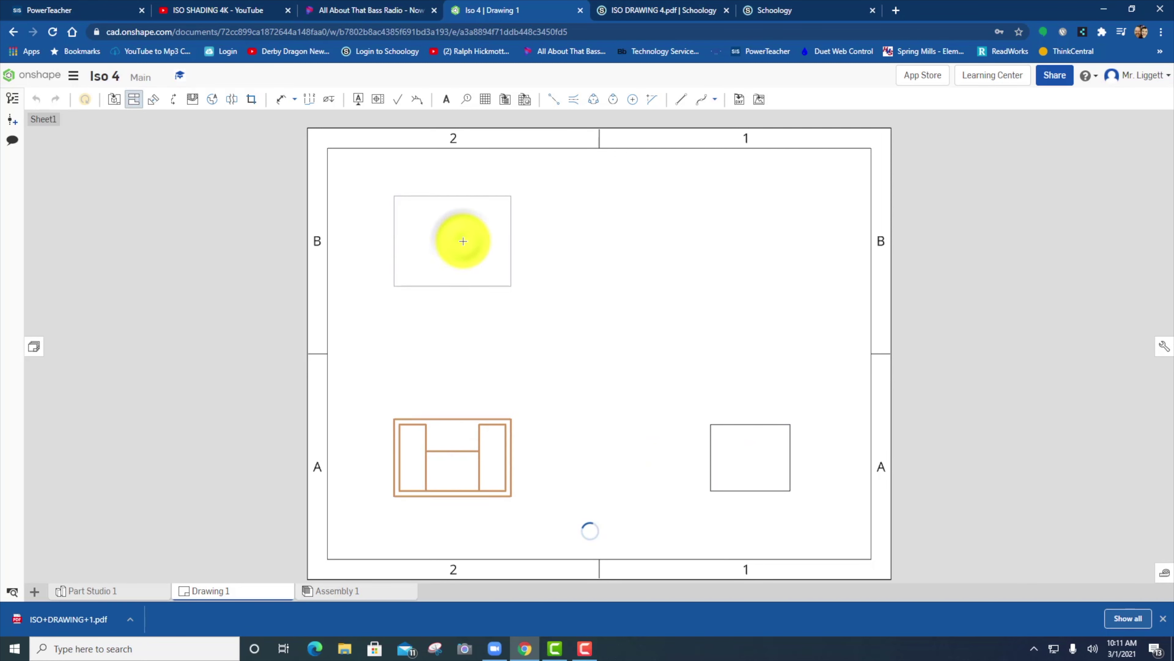
- Project an isometric view from the front view into the sheet's upper-right area and show it shaded
{"action": "left_click", "coordinate": [460, 466]}
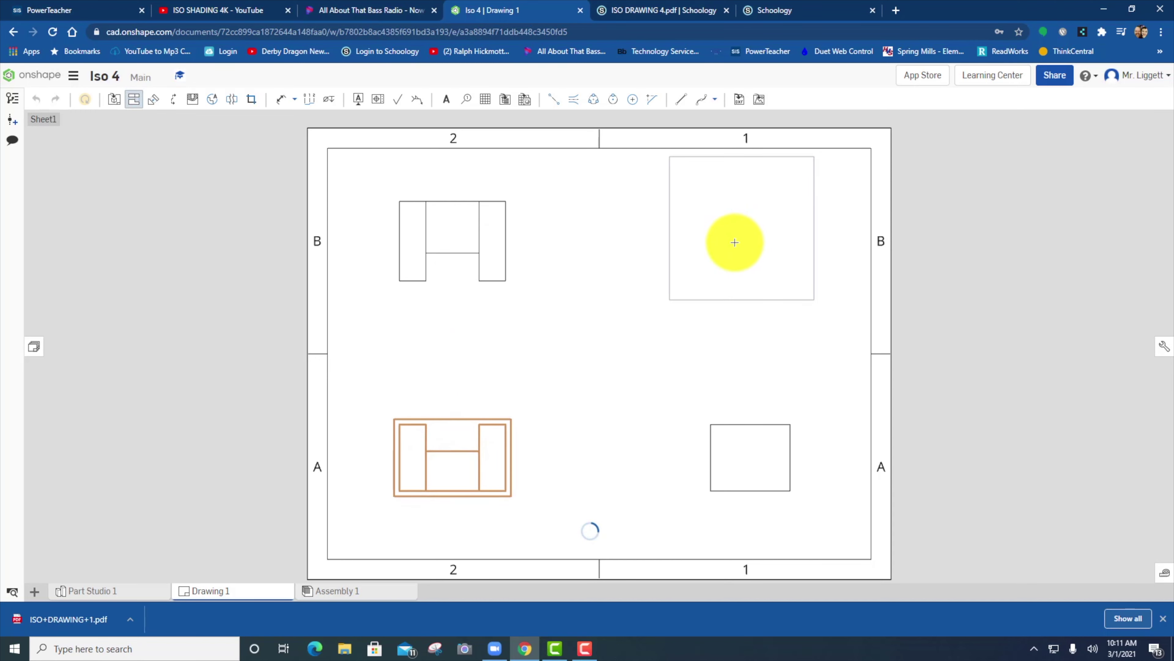
{"action": "left_click", "coordinate": [740, 249]}
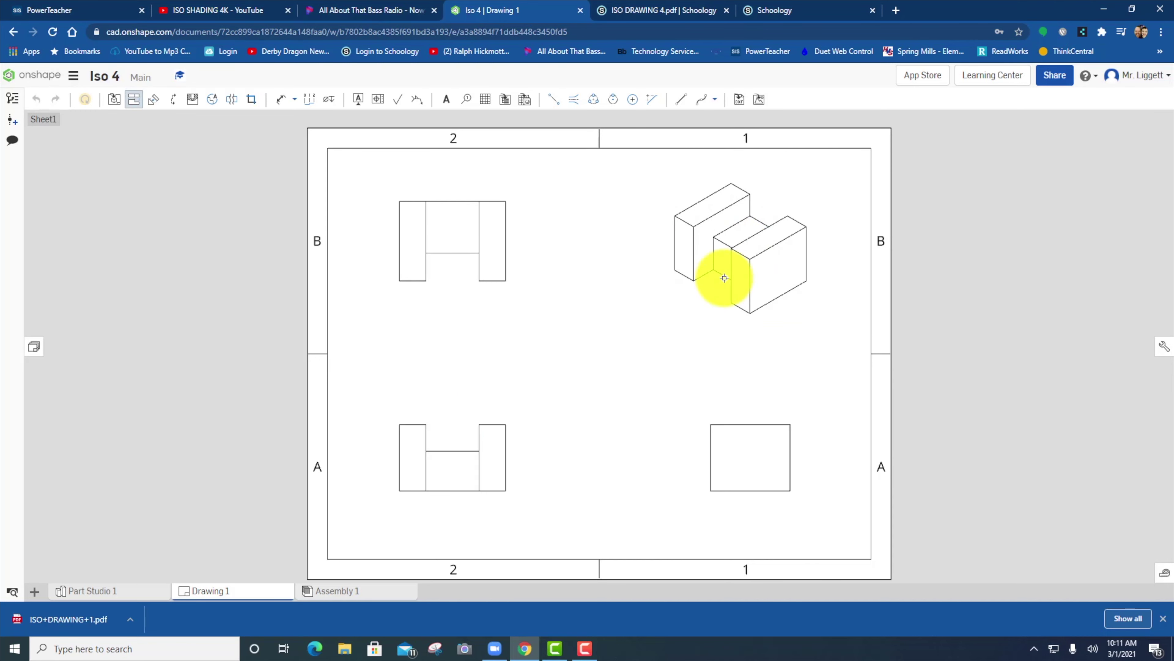
{"action": "right_click", "coordinate": [728, 256]}
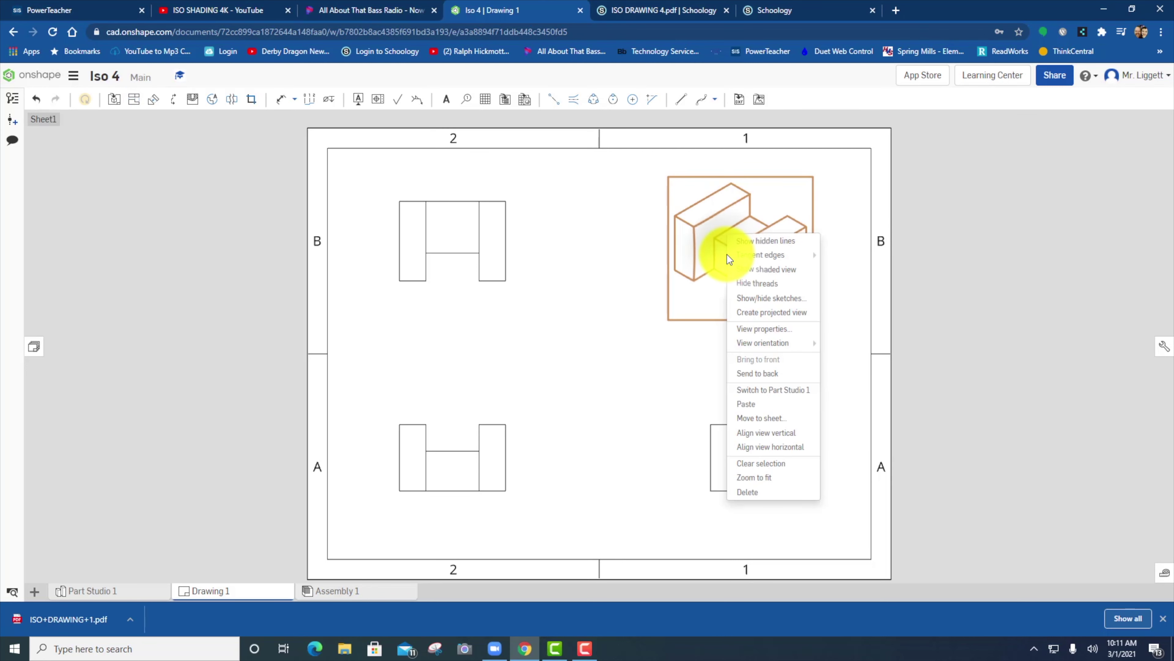
{"action": "left_click", "coordinate": [753, 271]}
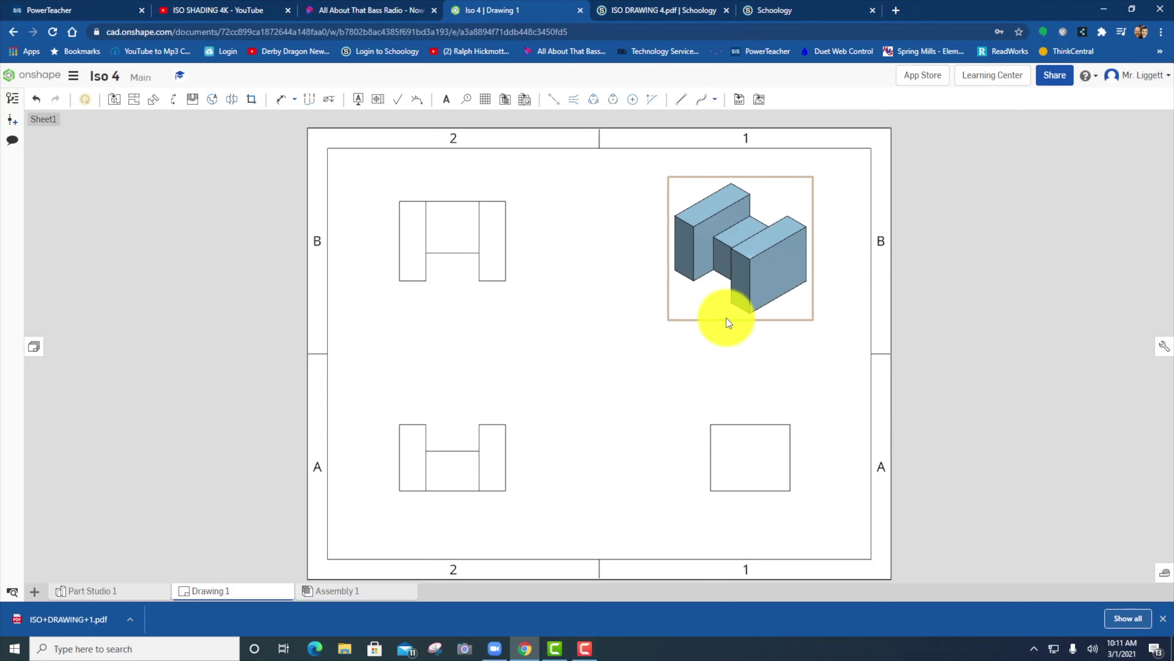
- Show hidden lines in the right-side, front and top views
{"action": "right_click", "coordinate": [756, 449]}
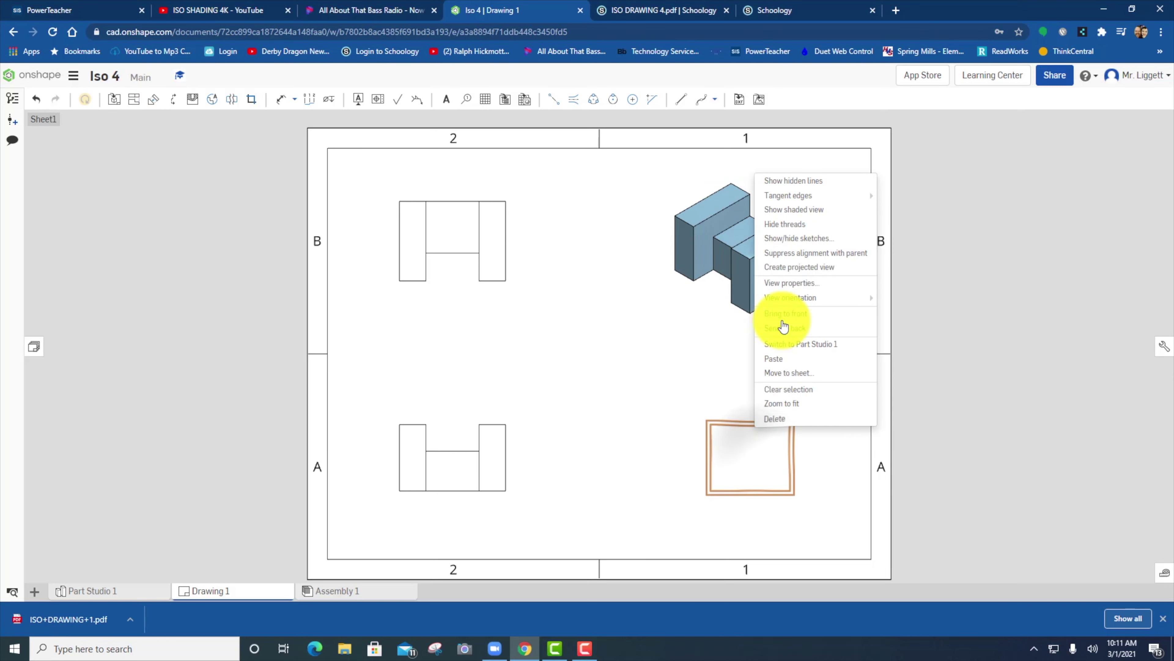
{"action": "left_click", "coordinate": [779, 182]}
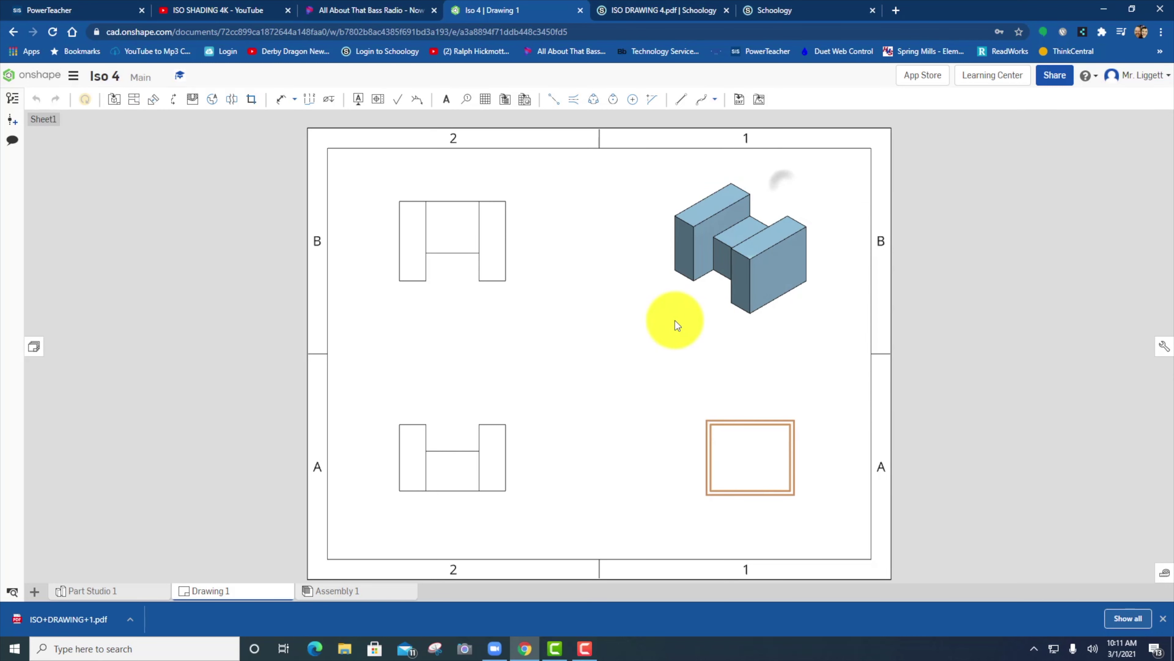
{"action": "right_click", "coordinate": [487, 471]}
{"action": "left_click", "coordinate": [526, 214]}
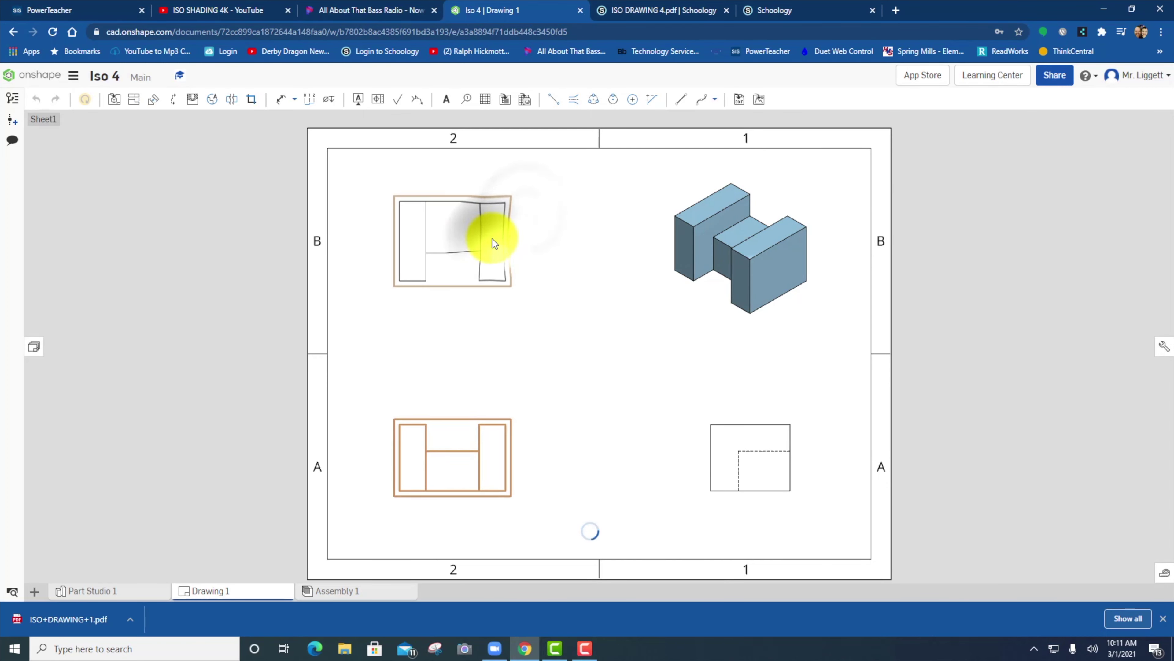
{"action": "right_click", "coordinate": [491, 218]}
{"action": "left_click", "coordinate": [545, 226]}
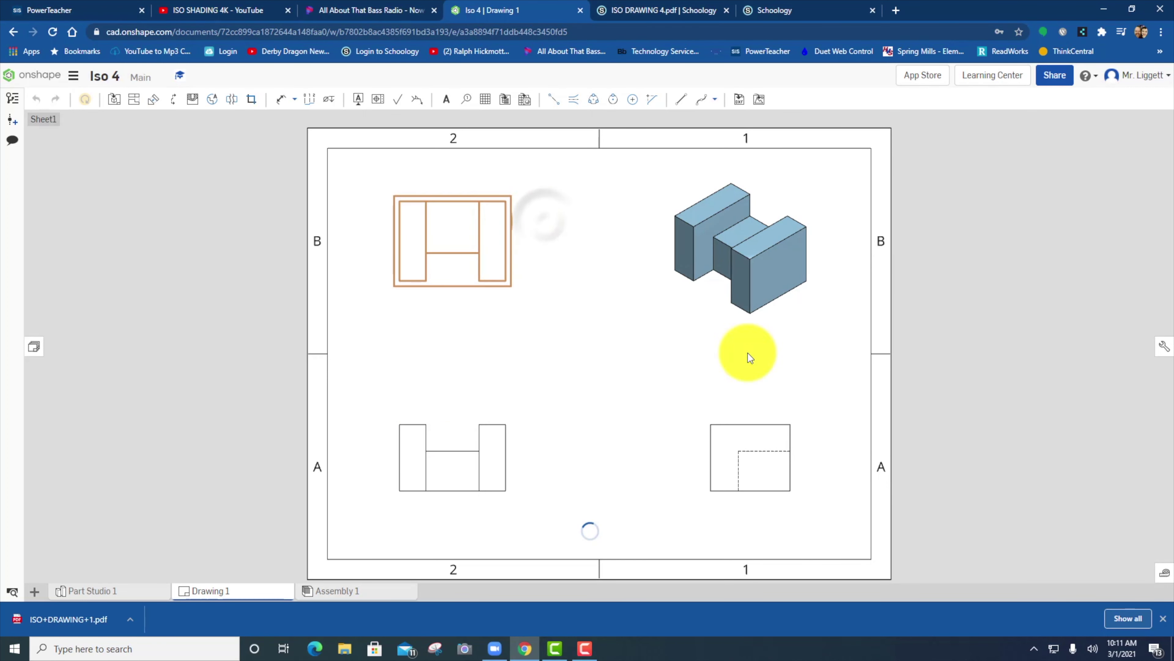